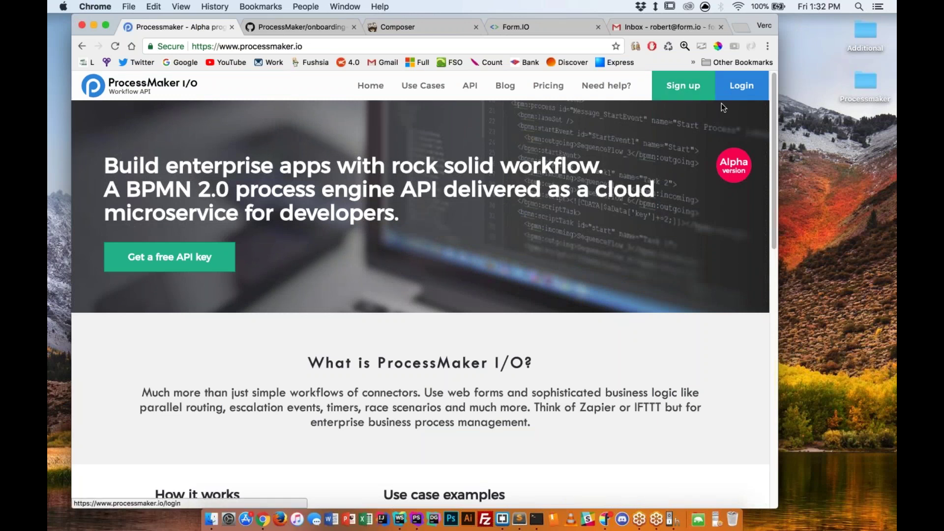
Log into ProcessMaker I/O, expand the PMIO Demo Example instance, and select its API URL.
{"action": "left_click", "coordinate": [734, 93]}
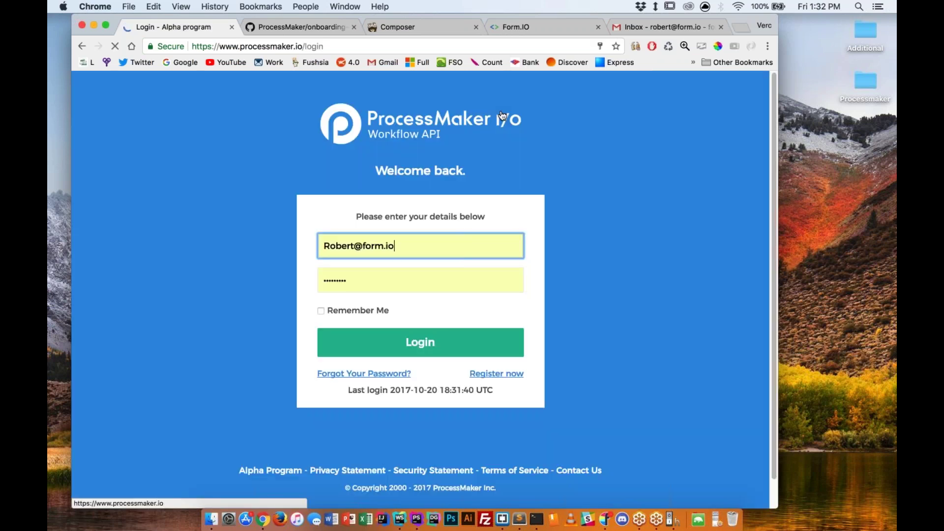
{"action": "left_click", "coordinate": [424, 345]}
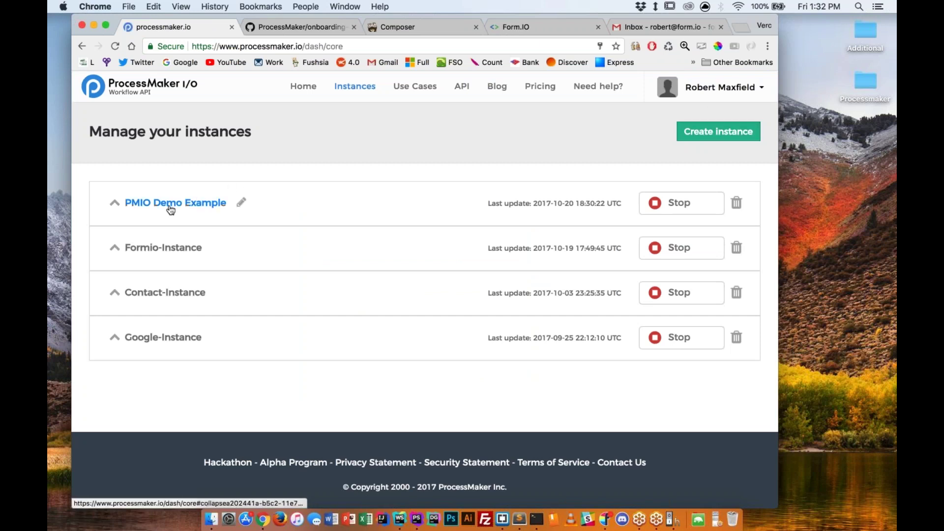
{"action": "left_click", "coordinate": [115, 205]}
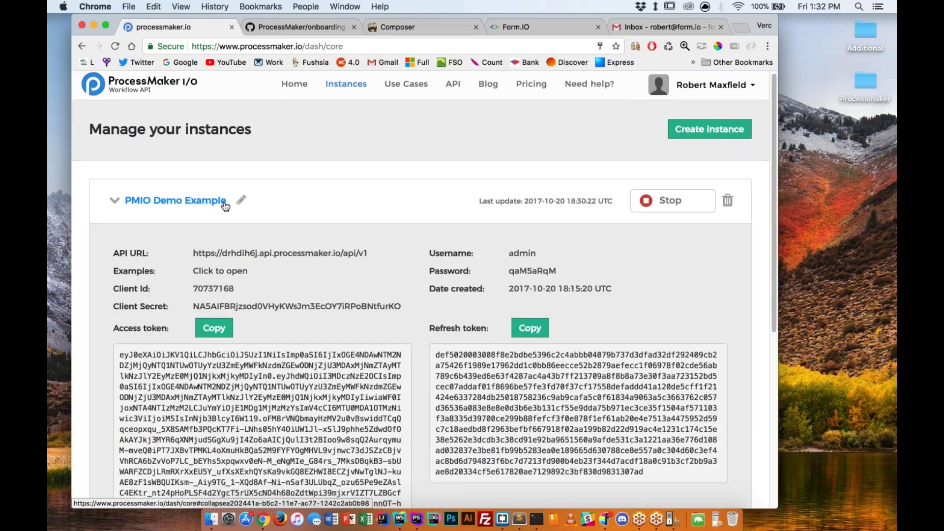
{"action": "scroll", "coordinate": [225, 206], "scroll_direction": "down", "scroll_amount": 1}
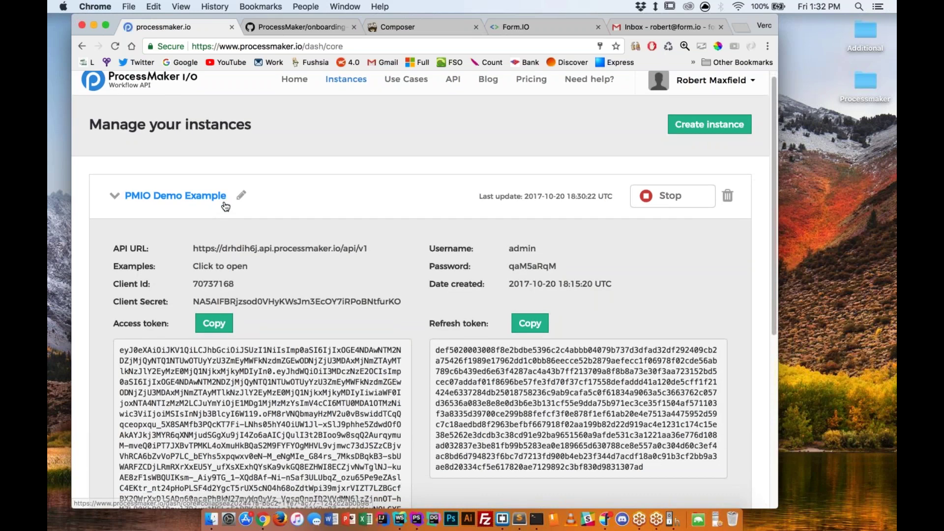
{"action": "scroll", "coordinate": [226, 207], "scroll_direction": "down", "scroll_amount": 1}
{"action": "left_click_drag", "start_coordinate": [192, 243], "coordinate": [395, 252]}
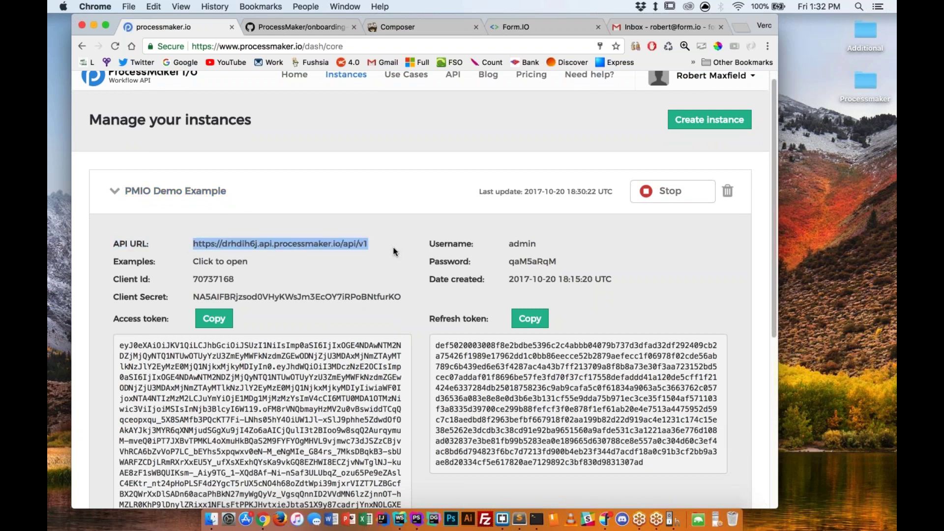
Copy the instance's API URL and check it against line 1 of the Sublime notes.
{"action": "key", "text": "super+c"}
{"action": "key", "text": "ctrl+Right"}
{"action": "key", "text": "ctrl+Right"}
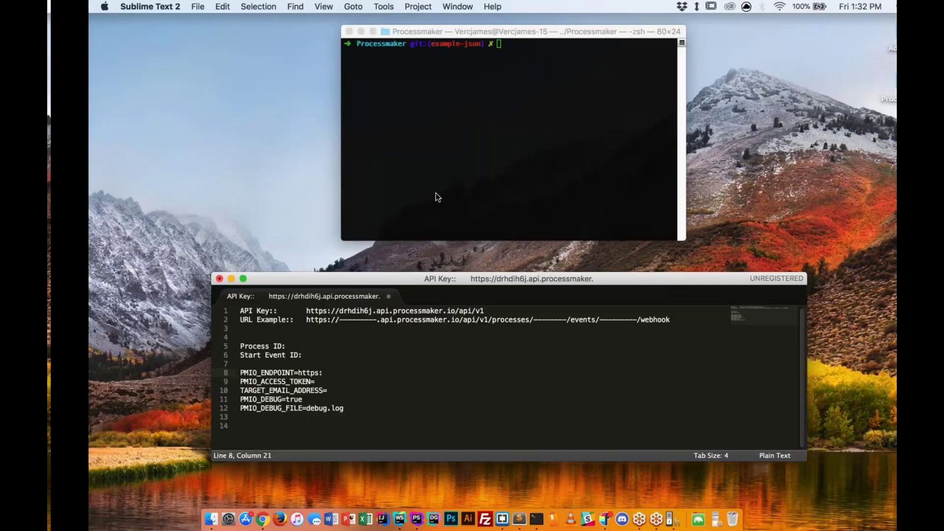
{"action": "left_click", "coordinate": [457, 311], "text": "shift"}
{"action": "left_click", "coordinate": [458, 311]}
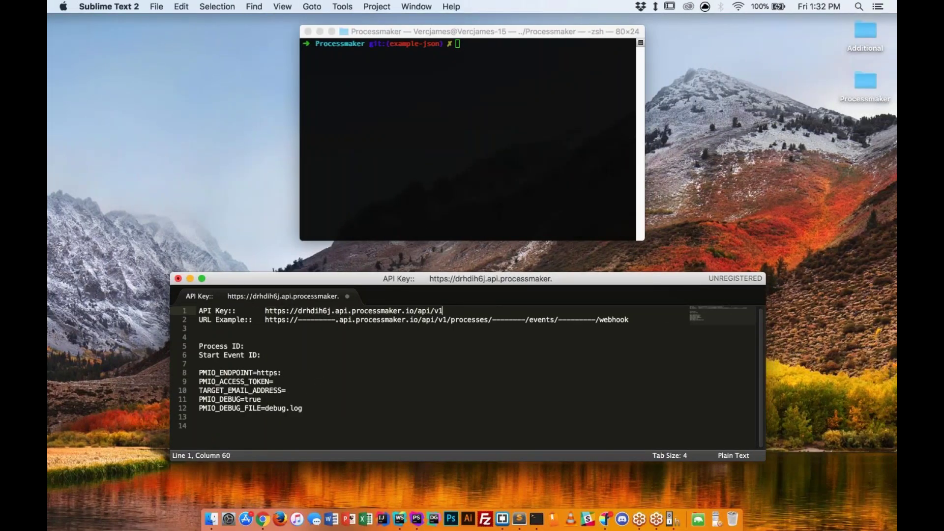
{"action": "key", "text": "ctrl+Left"}
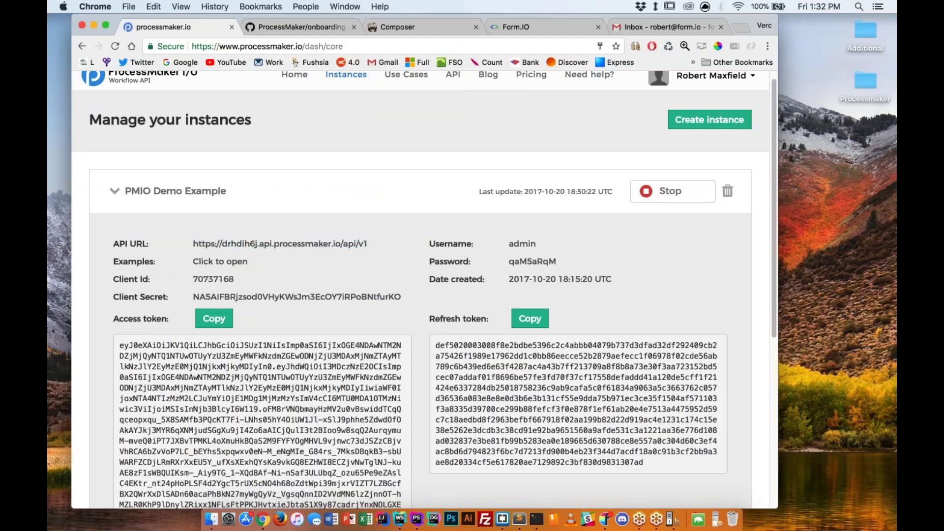
Copy the demo instance's full access token using its Copy button.
{"action": "double_click", "coordinate": [261, 356]}
{"action": "key", "text": "super+c"}
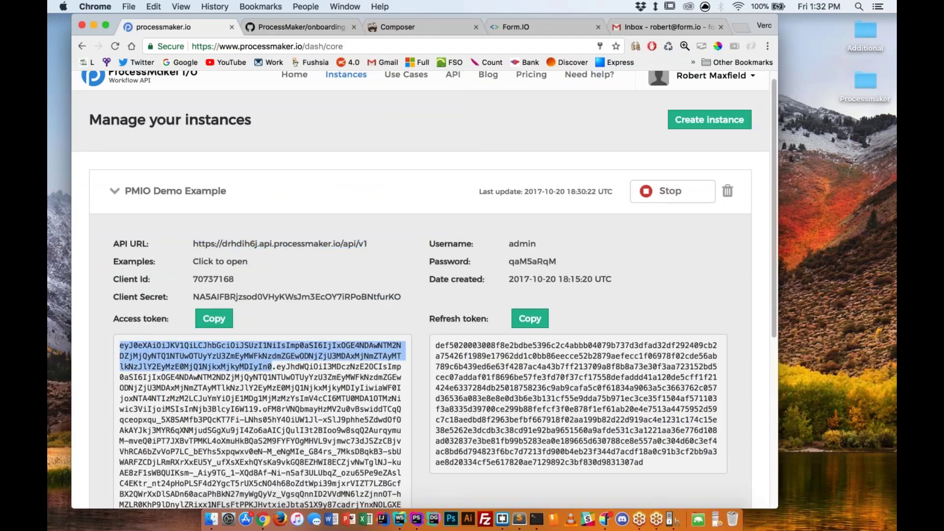
{"action": "left_click", "coordinate": [214, 318]}
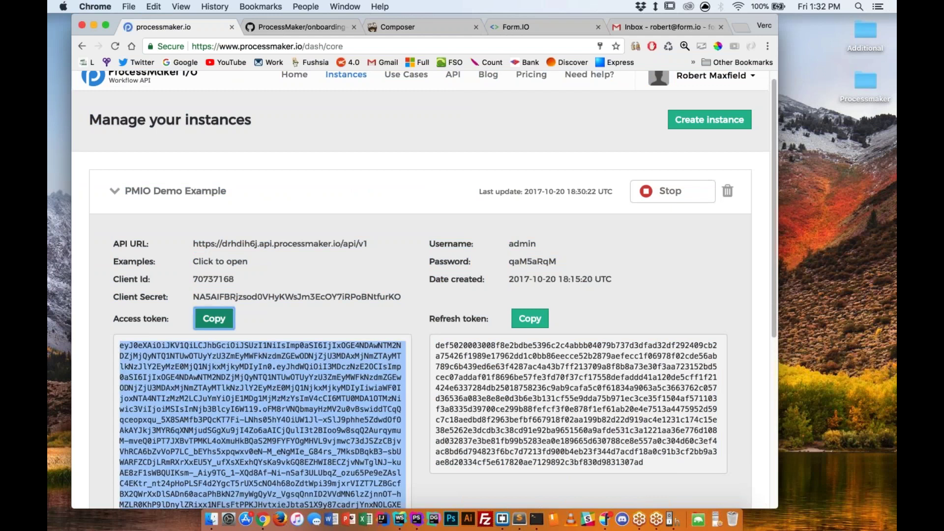
{"action": "key", "text": "super+c"}
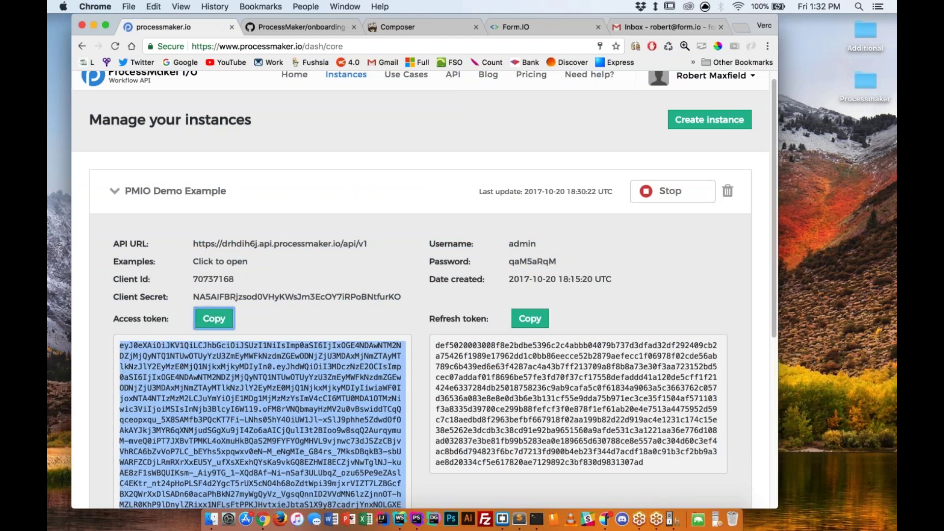
Open the ProcessMaker onboarding-examples repository on GitHub and glance at its branch list.
{"action": "left_click", "coordinate": [279, 27]}
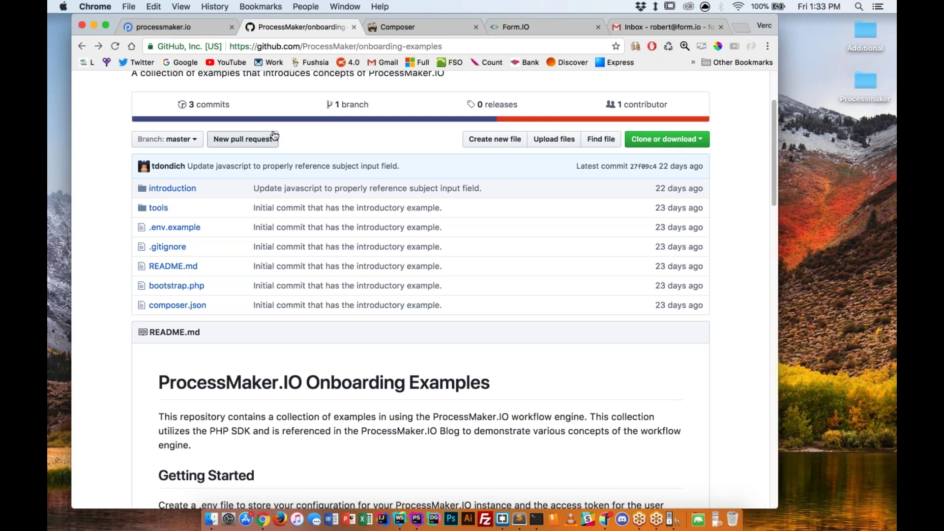
{"action": "left_click", "coordinate": [193, 139]}
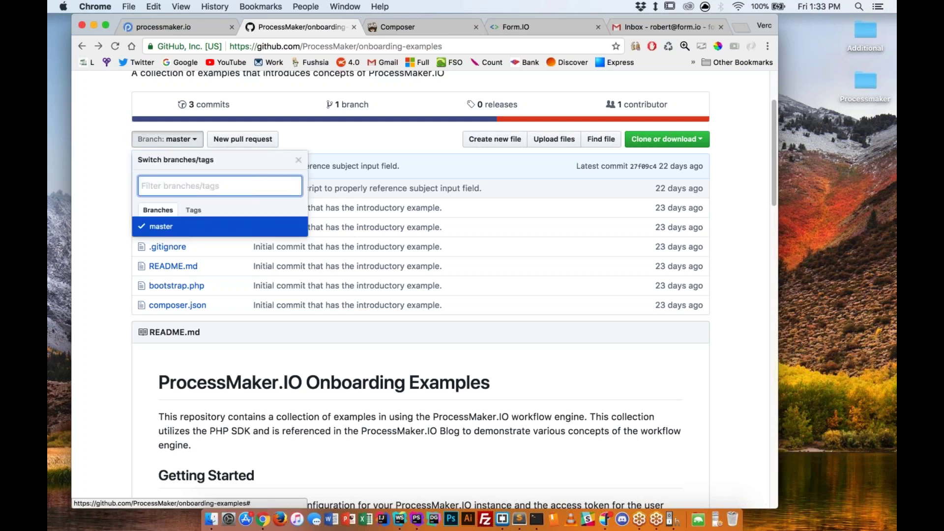
{"action": "left_click", "coordinate": [172, 142]}
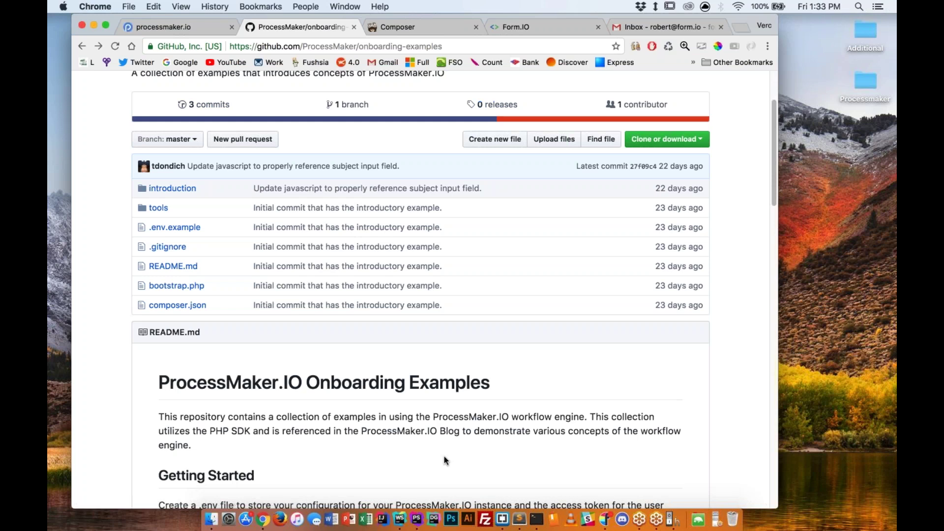
Compare with .env.example, then paste the access token after PMIO_ACCESS_TOKEN= in .env.
{"action": "key", "text": "ctrl+Right"}
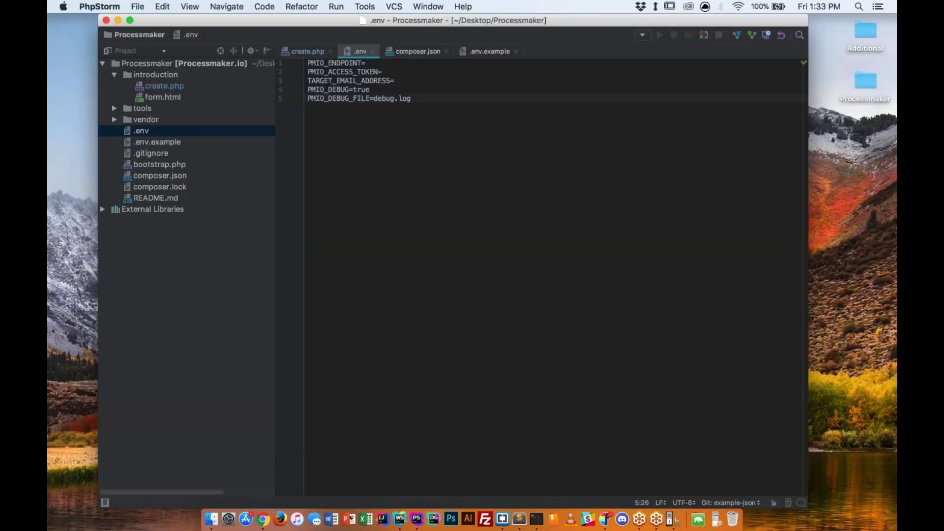
{"action": "double_click", "coordinate": [188, 142]}
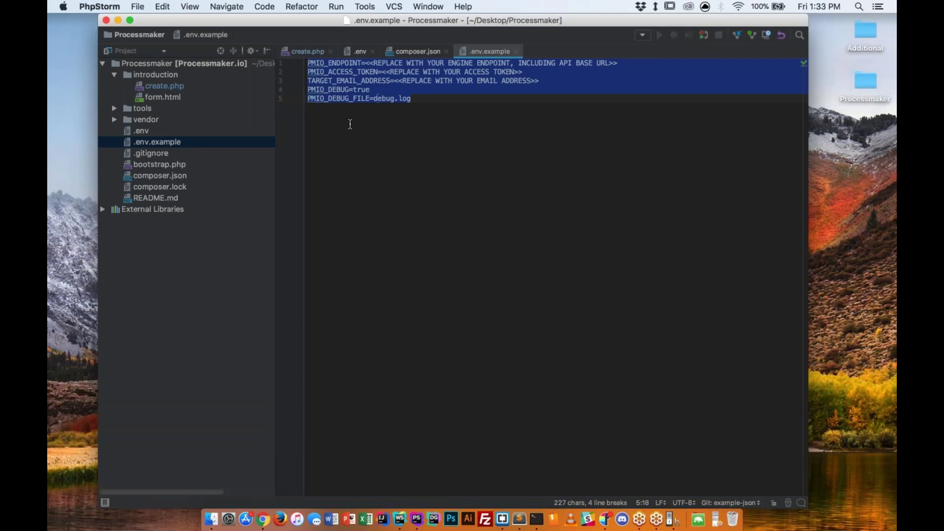
{"action": "double_click", "coordinate": [142, 131]}
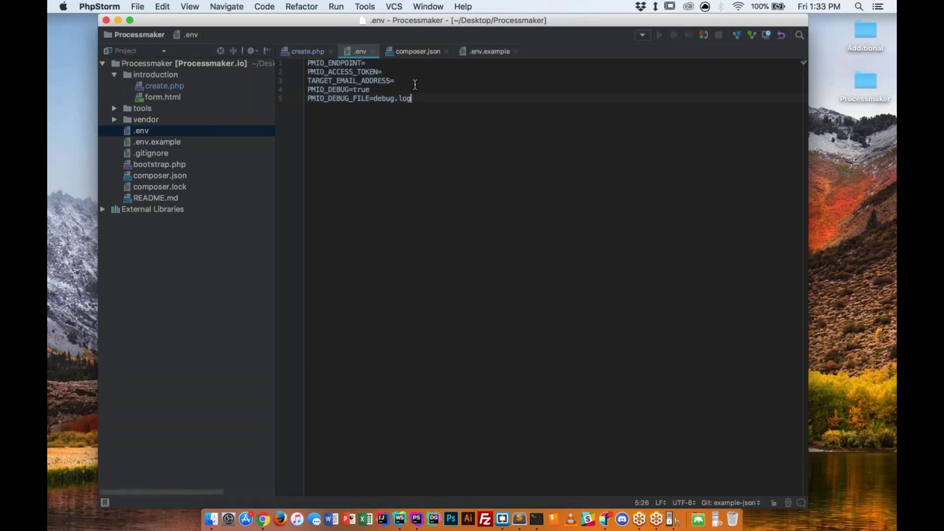
{"action": "key", "text": "super+a"}
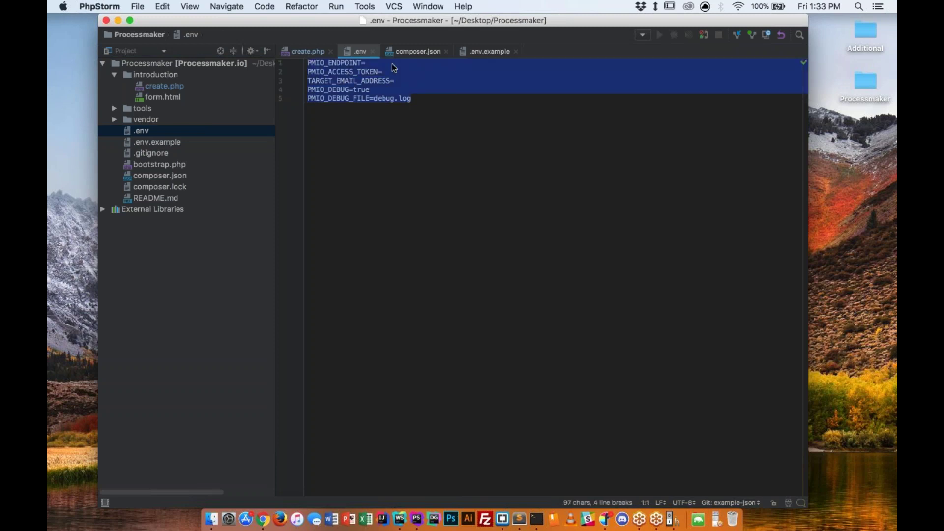
{"action": "left_click", "coordinate": [397, 71]}
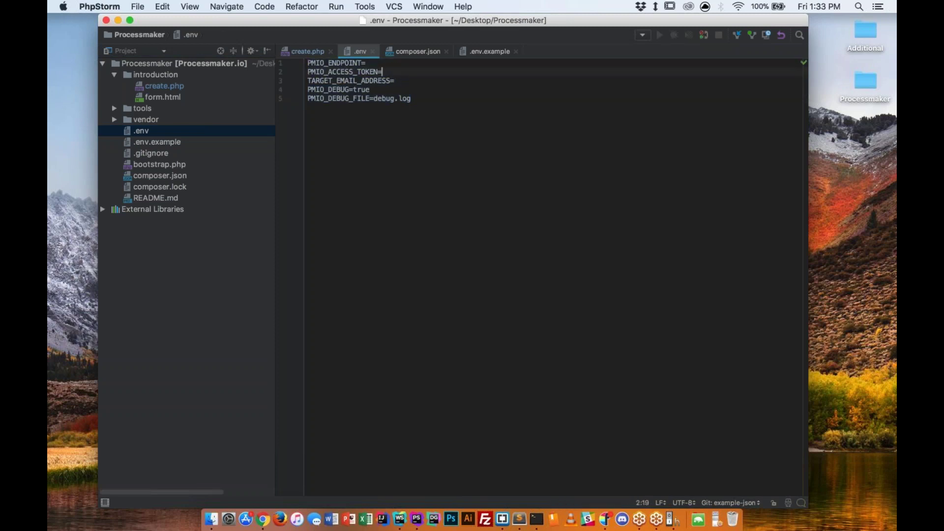
{"action": "key", "text": "super+v"}
{"action": "scroll", "coordinate": [556, 275], "scroll_direction": "right", "scroll_amount": 10}
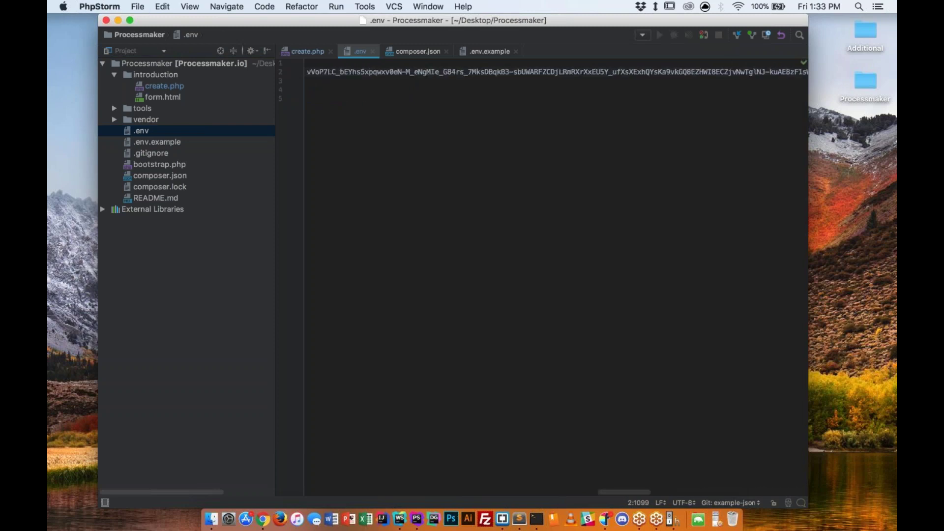
{"action": "scroll", "coordinate": [555, 275], "scroll_direction": "left", "scroll_amount": 10}
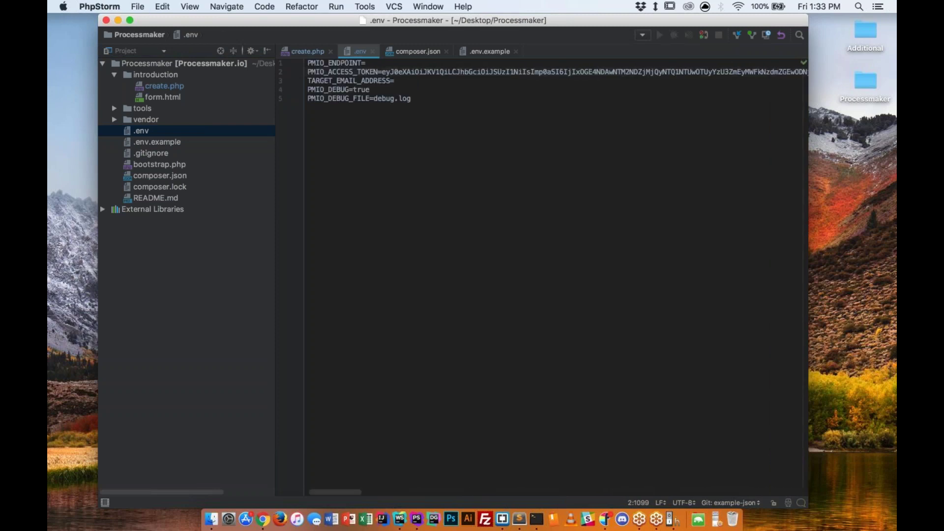
{"action": "key", "text": "ctrl+Right"}
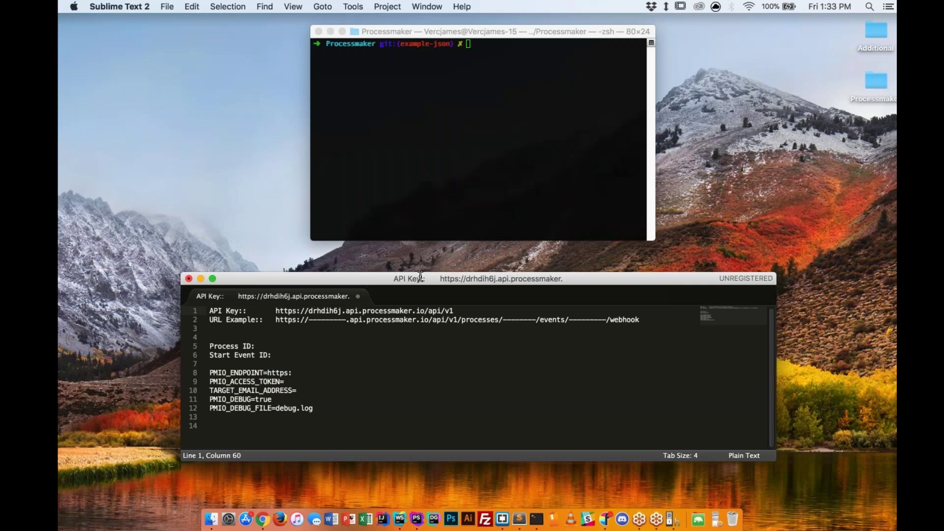
{"action": "left_click_drag", "start_coordinate": [443, 311], "coordinate": [267, 311]}
{"action": "key", "text": "super+c"}
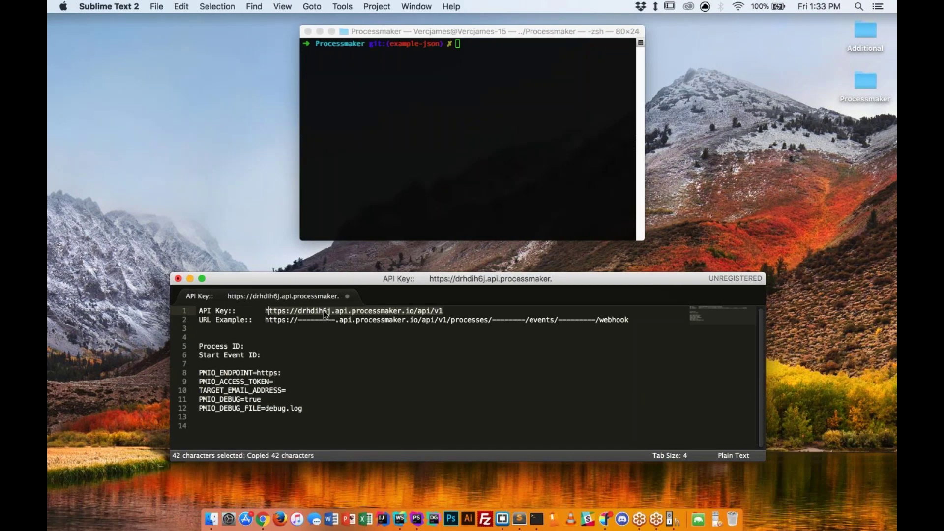
{"action": "key", "text": "ctrl+Left"}
{"action": "key", "text": "super+v"}
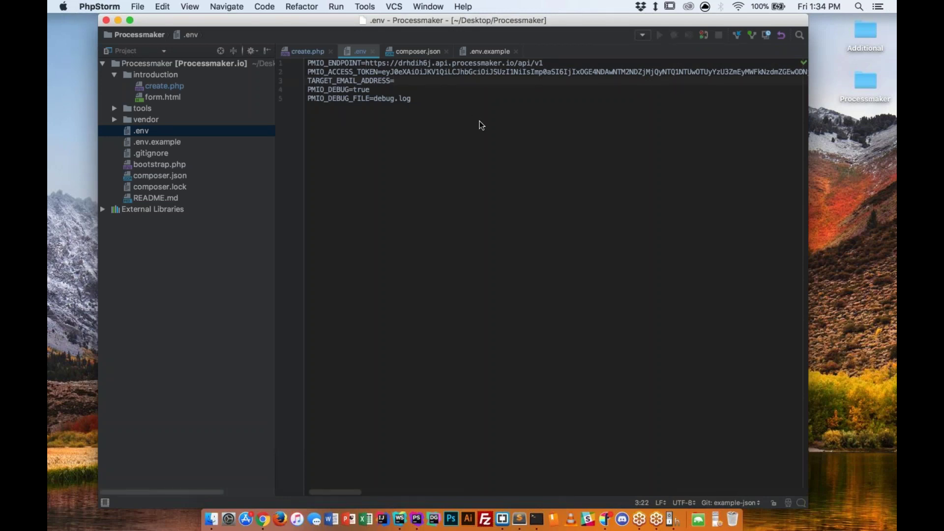
{"action": "key", "text": "ctrl+Left"}
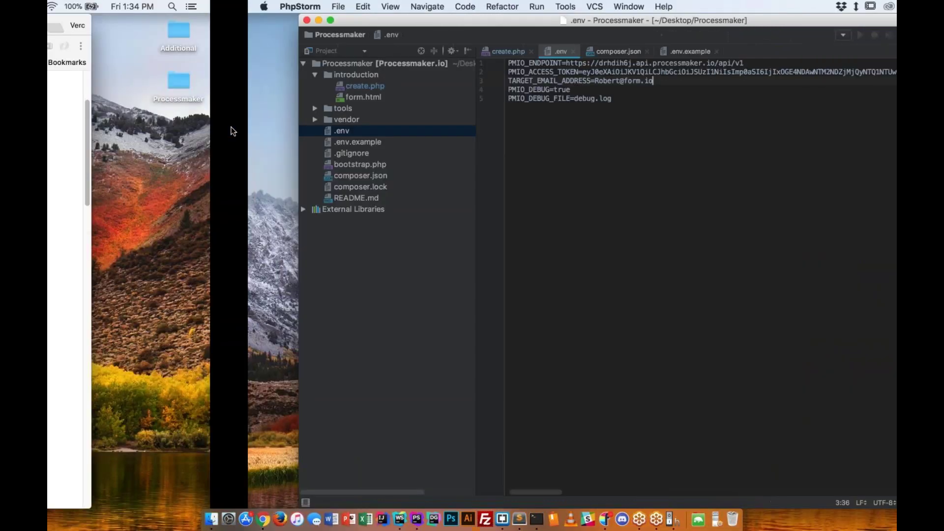
View the Composer website in Chrome, then return to the Sublime notes desktop.
{"action": "key", "text": "ctrl+Tab"}
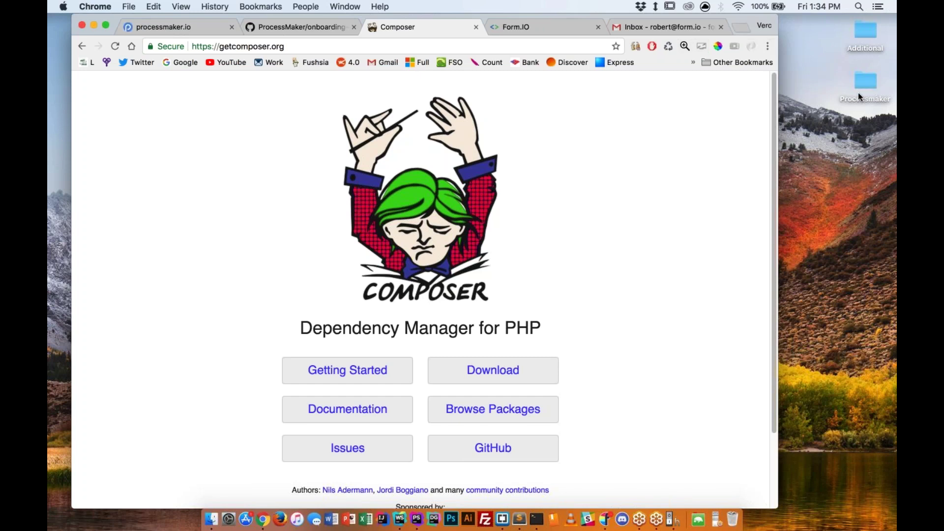
{"action": "key", "text": "ctrl+Right"}
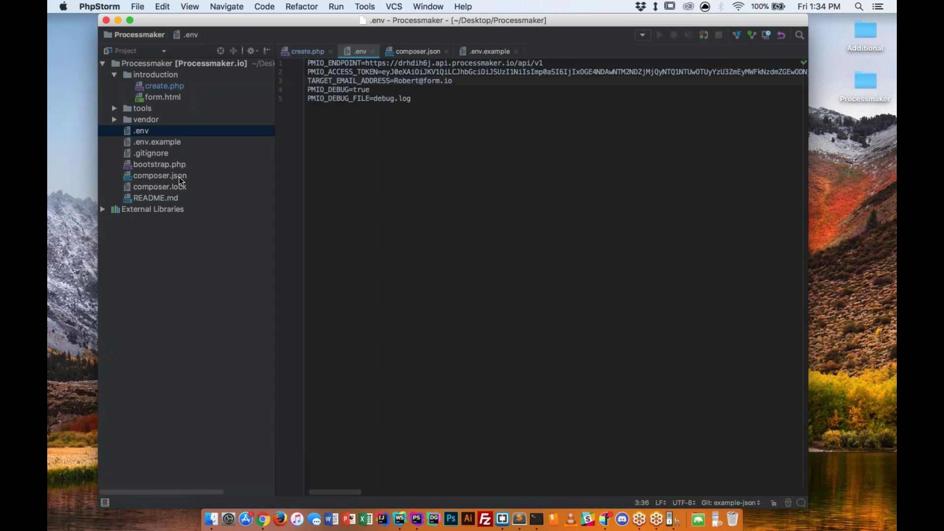
{"action": "key", "text": "ctrl+Right"}
Restore the API URL on notes line 1, then run composer install in Terminal.
{"action": "key", "text": "super+z"}
{"action": "key", "text": "super+z"}
{"action": "key", "text": "super+z"}
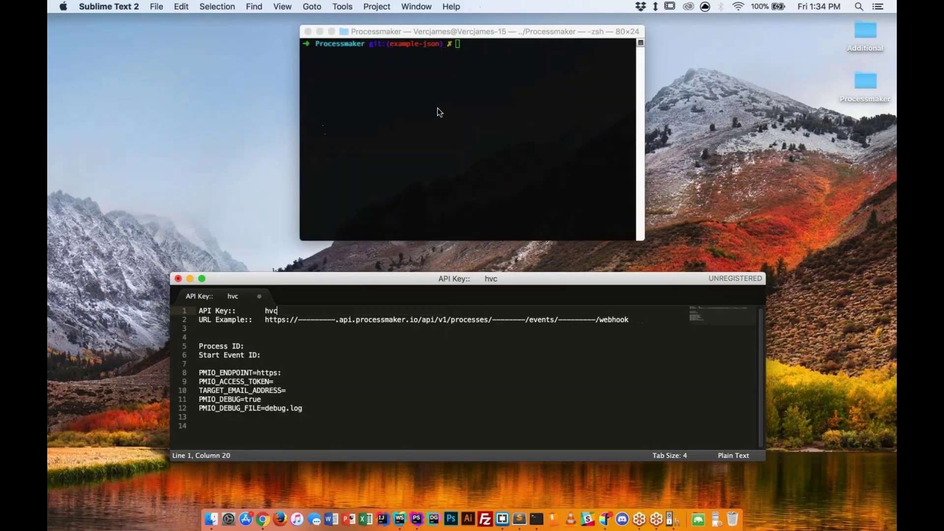
{"action": "key", "text": "super+z"}
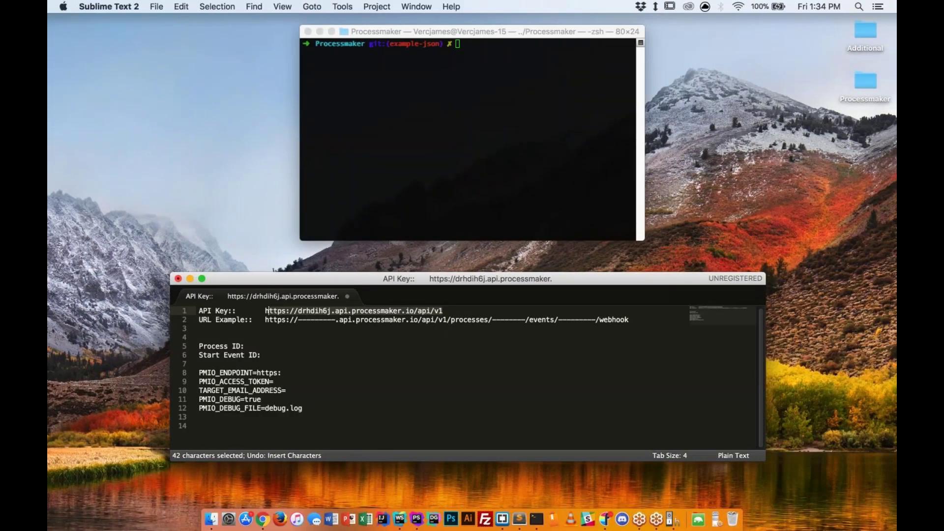
{"action": "key", "text": "super+Tab"}
{"action": "type", "text": "composer i"}
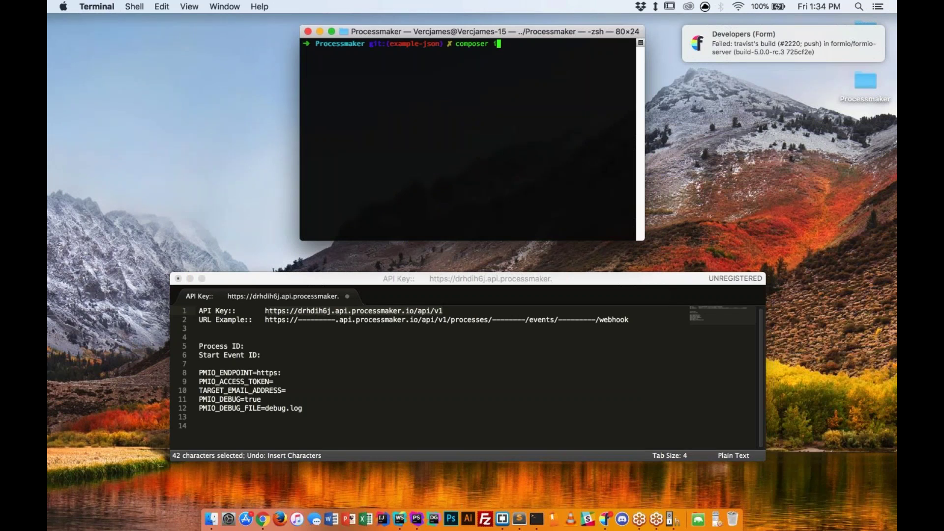
{"action": "type", "text": "nstall"}
{"action": "key", "text": "Return"}
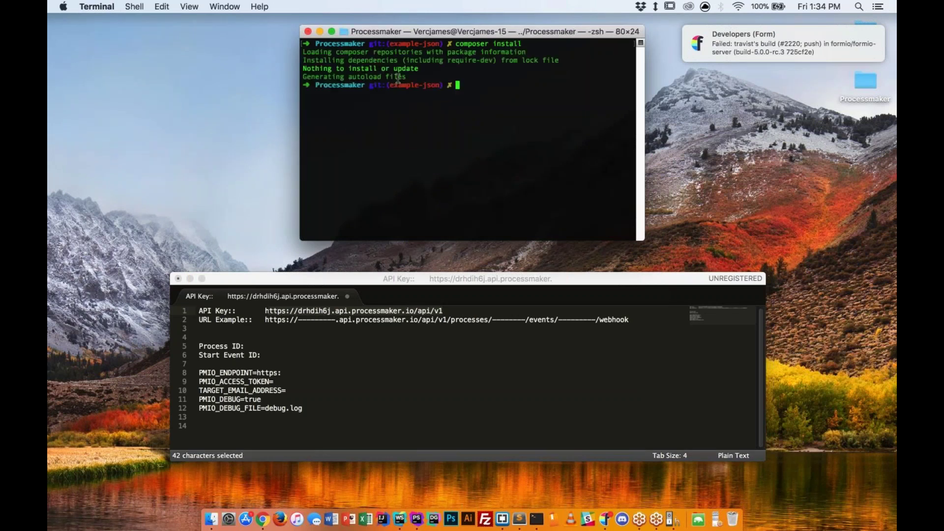
{"action": "left_click_drag", "start_coordinate": [457, 81], "coordinate": [303, 59]}
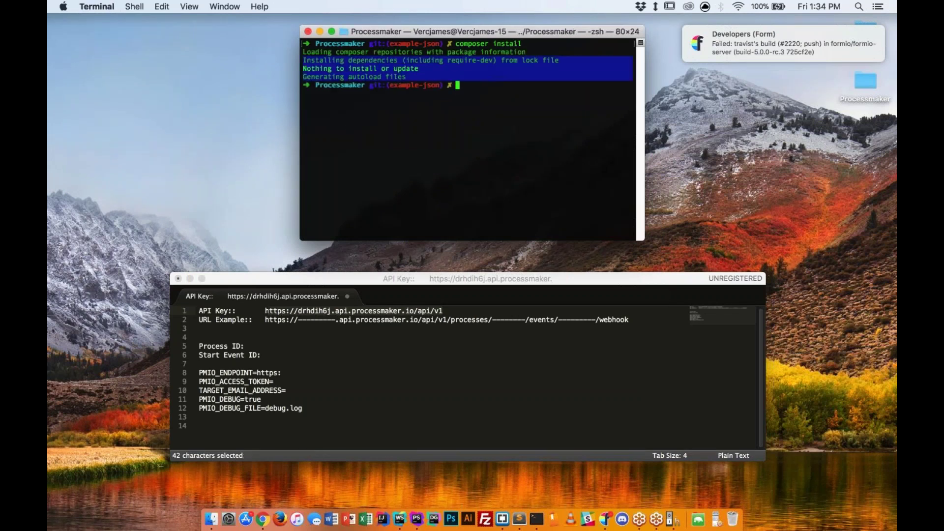
{"action": "left_click", "coordinate": [483, 90]}
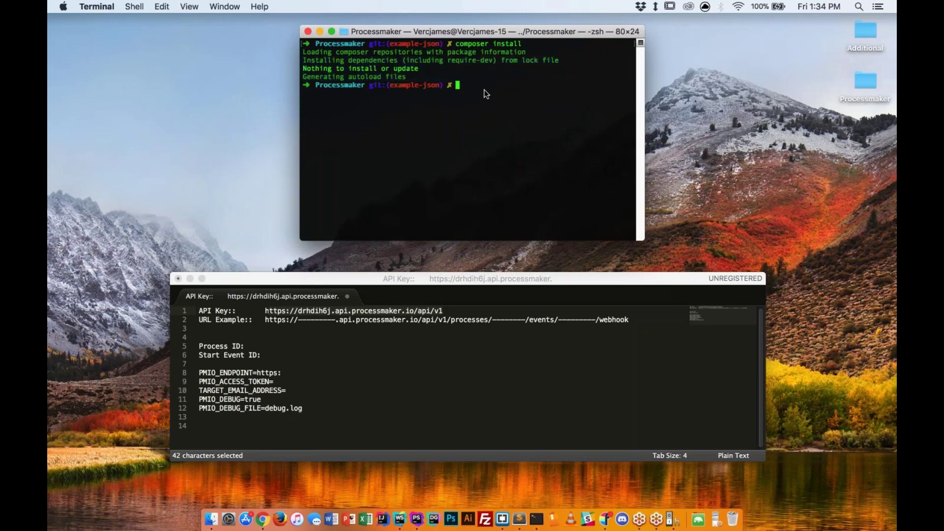
Open create.php in PhpStorm, checking the vendor entry in .gitignore along the way.
{"action": "key", "text": "super+Tab"}
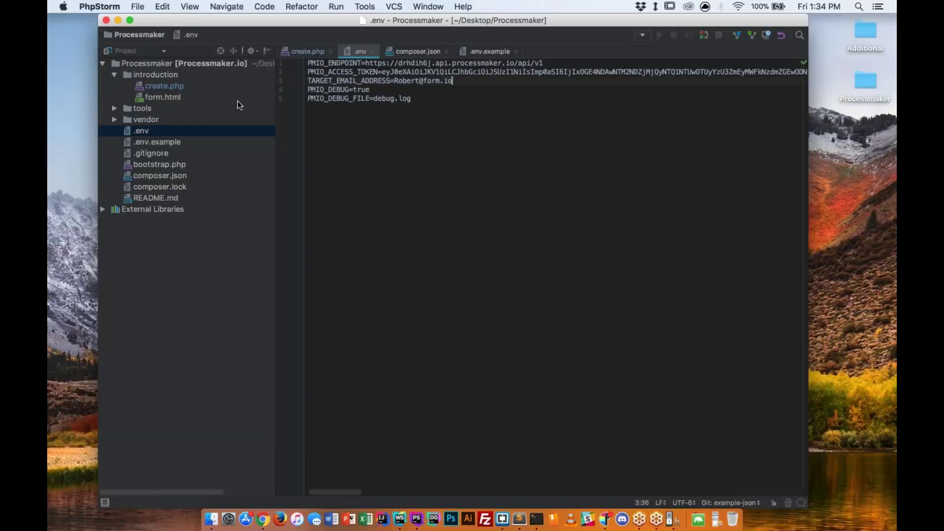
{"action": "double_click", "coordinate": [162, 87]}
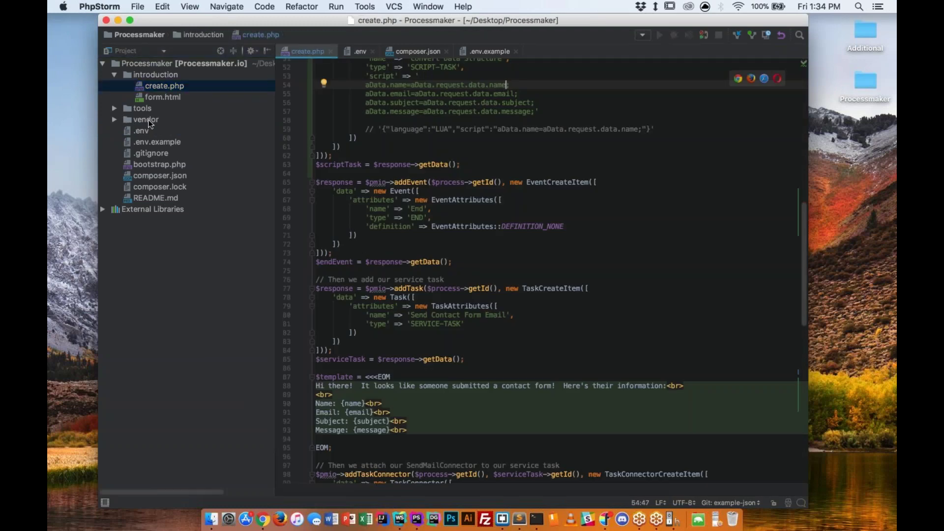
{"action": "double_click", "coordinate": [165, 152]}
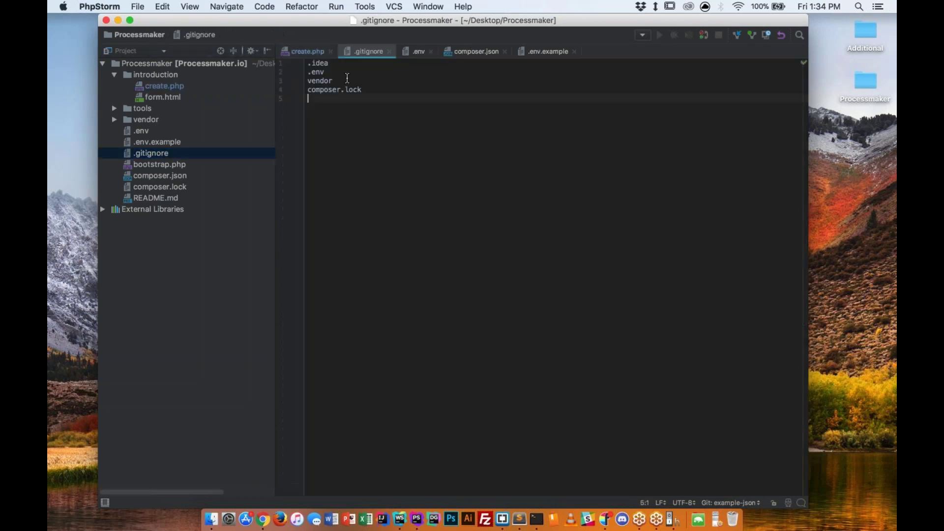
{"action": "left_click_drag", "start_coordinate": [334, 81], "coordinate": [297, 76]}
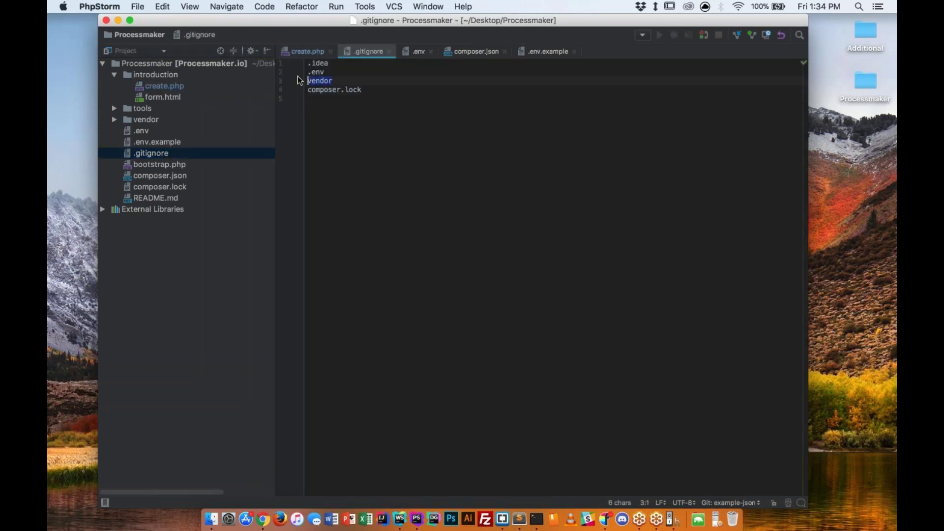
{"action": "double_click", "coordinate": [177, 85]}
Read through create.php's script task mapping of name, email, subject and message fields.
{"action": "scroll", "coordinate": [607, 176], "scroll_direction": "up", "scroll_amount": 9}
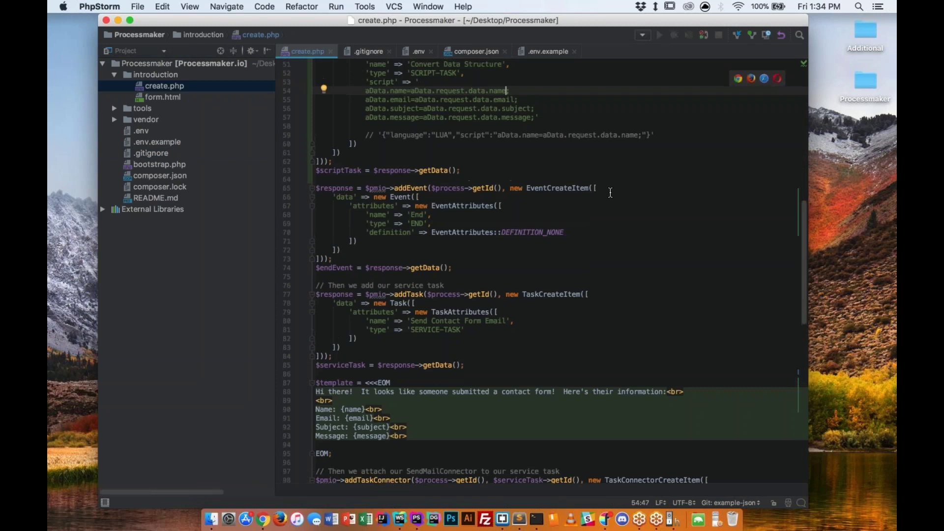
{"action": "scroll", "coordinate": [607, 175], "scroll_direction": "up", "scroll_amount": 8}
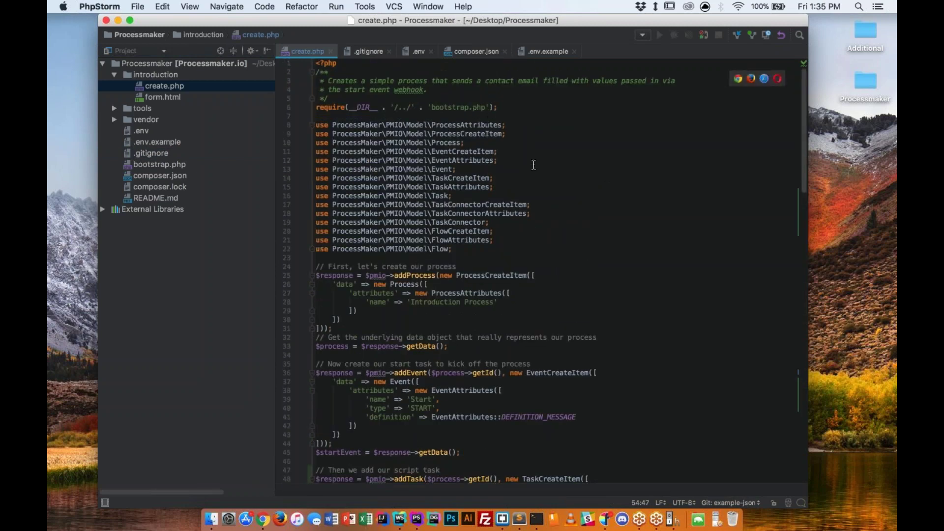
{"action": "scroll", "coordinate": [589, 207], "scroll_direction": "down", "scroll_amount": 3}
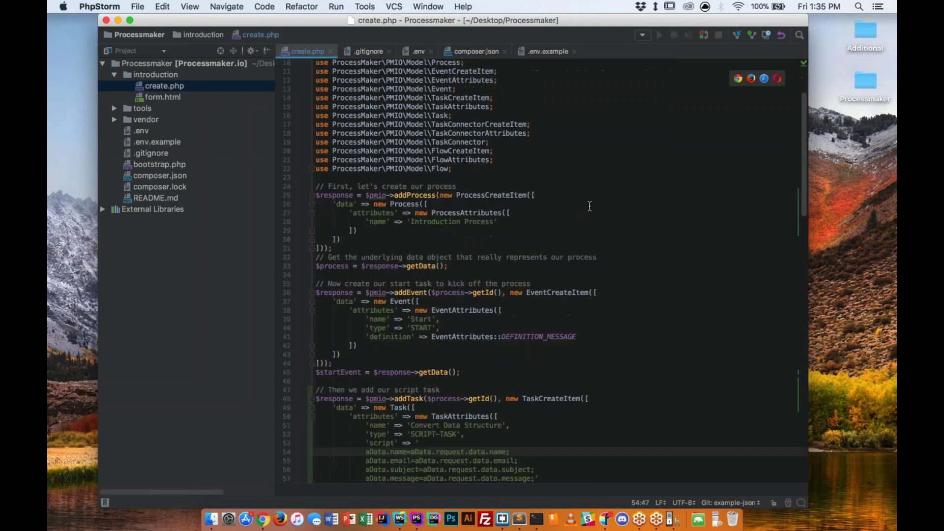
{"action": "scroll", "coordinate": [590, 206], "scroll_direction": "down", "scroll_amount": 2}
{"action": "left_click_drag", "start_coordinate": [366, 396], "coordinate": [357, 436]}
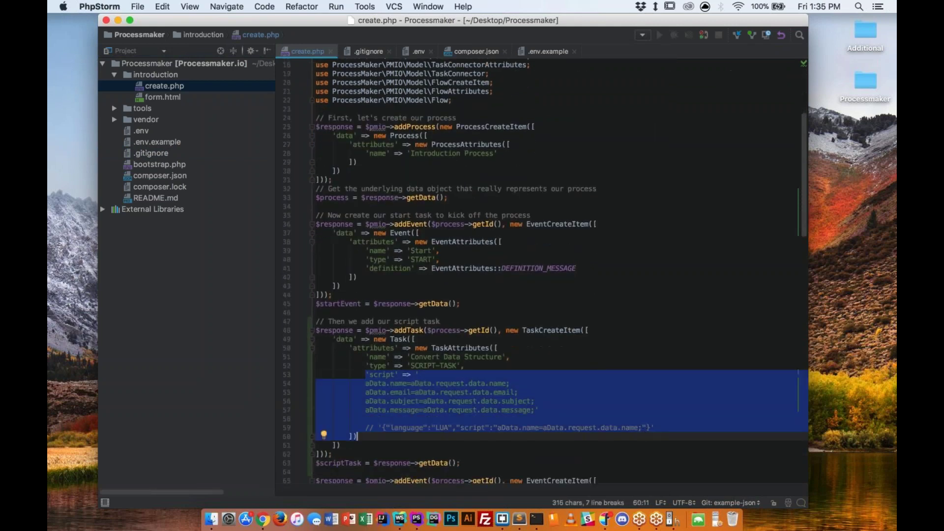
{"action": "left_click", "coordinate": [601, 408]}
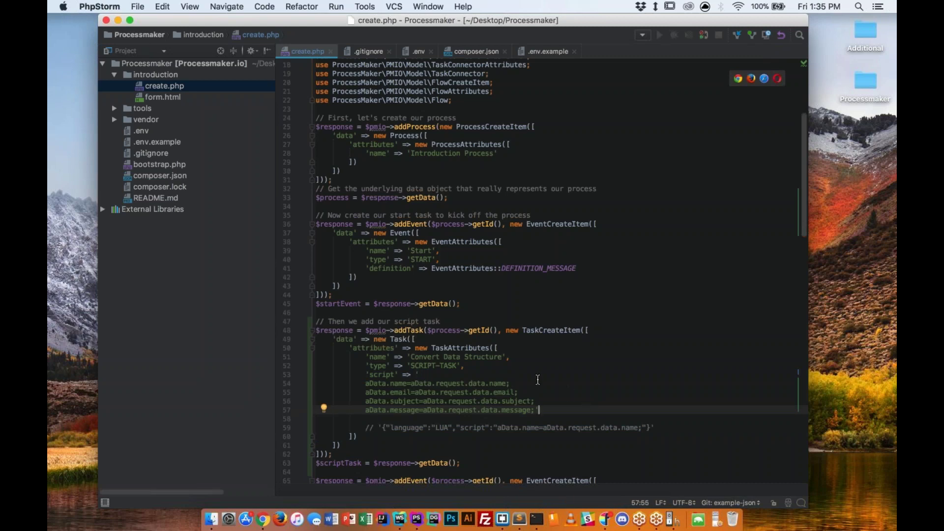
{"action": "scroll", "coordinate": [461, 379], "scroll_direction": "down", "scroll_amount": 2}
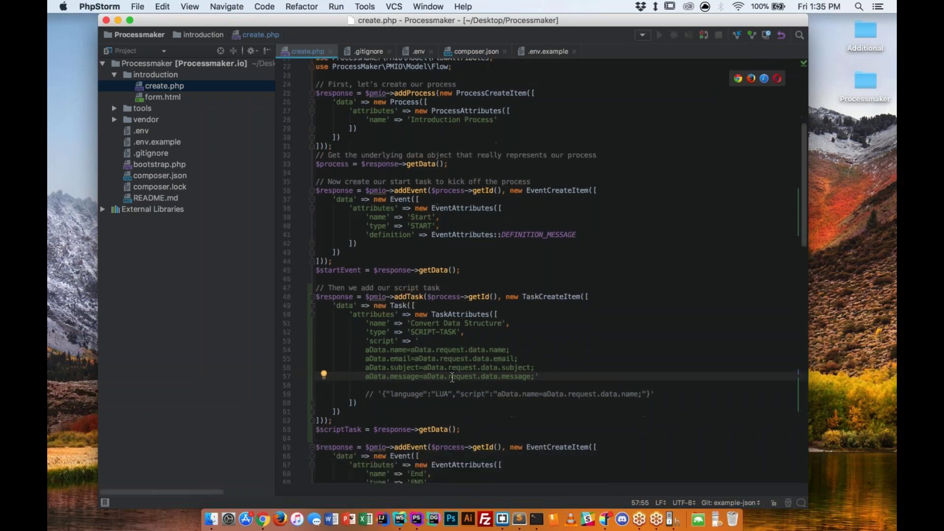
{"action": "double_click", "coordinate": [497, 351]}
{"action": "left_click", "coordinate": [498, 357]}
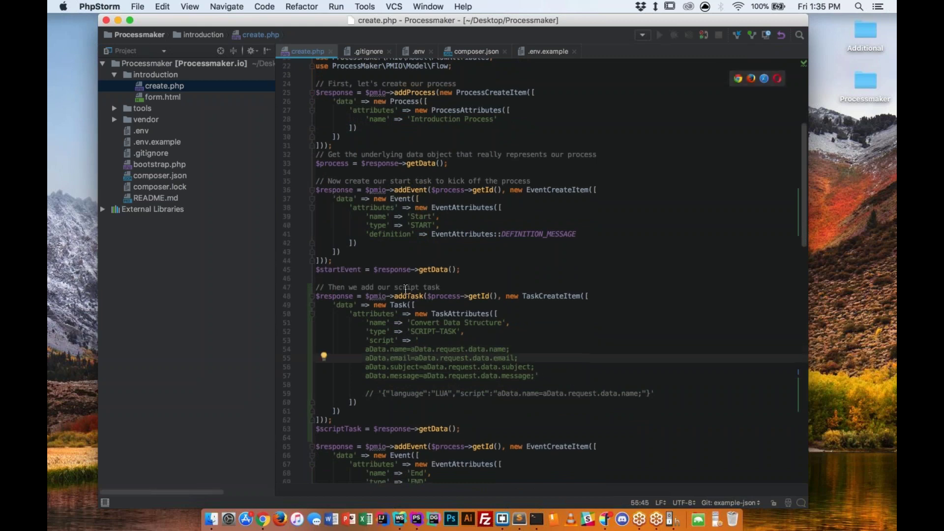
{"action": "scroll", "coordinate": [405, 289], "scroll_direction": "down", "scroll_amount": 7}
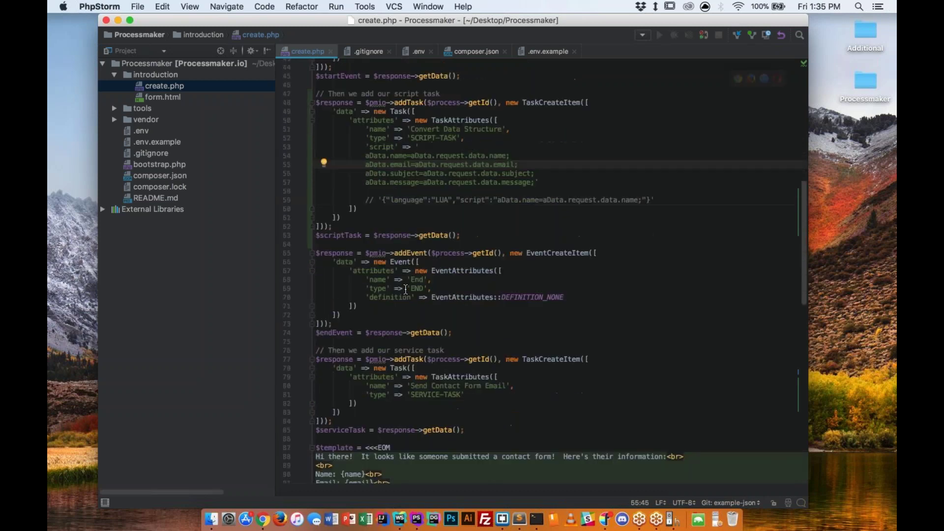
{"action": "scroll", "coordinate": [405, 289], "scroll_direction": "down", "scroll_amount": 3}
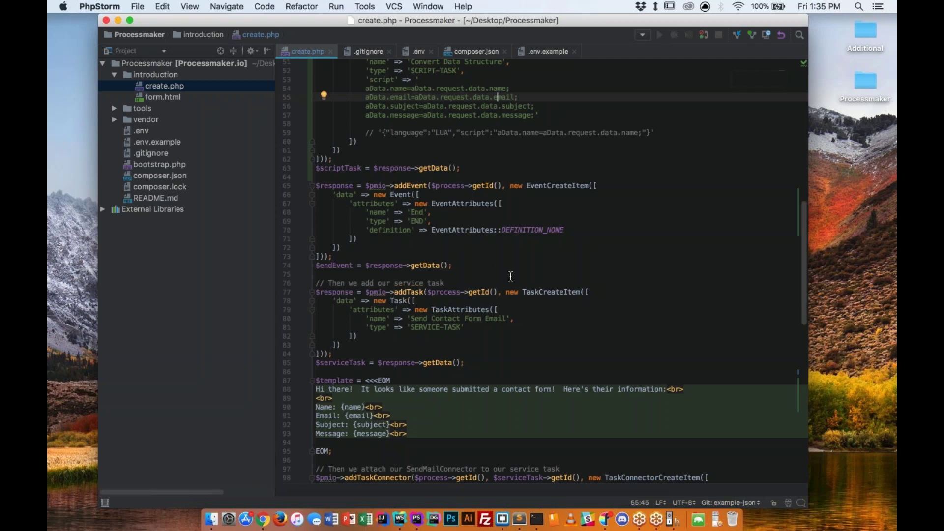
{"action": "key", "text": "ctrl+Left"}
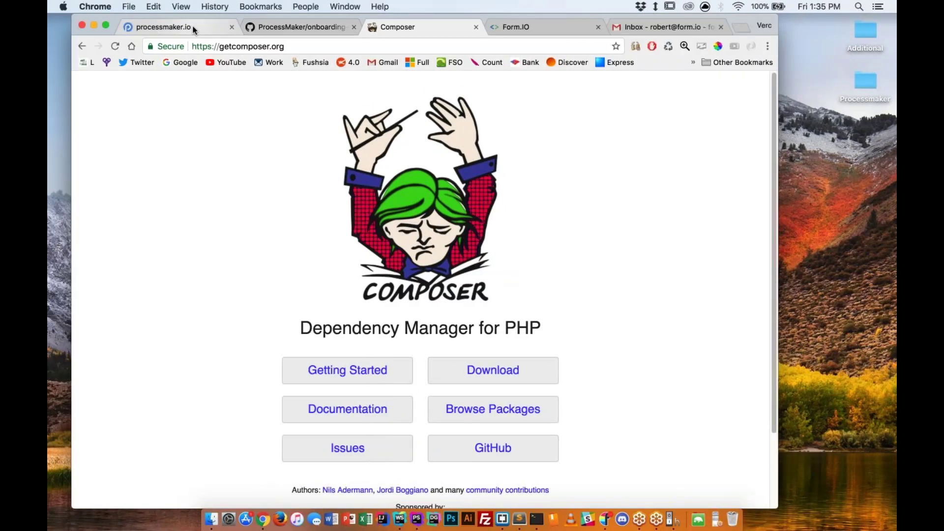
Open the instance's examples portal Process List and dismiss the 'There are no processes' alert.
{"action": "left_click", "coordinate": [193, 29]}
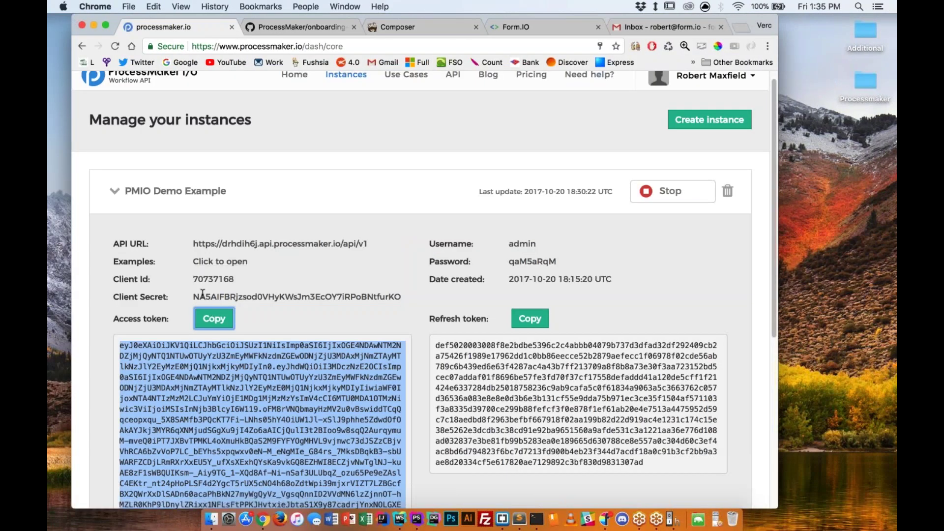
{"action": "scroll", "coordinate": [202, 293], "scroll_direction": "down", "scroll_amount": 1}
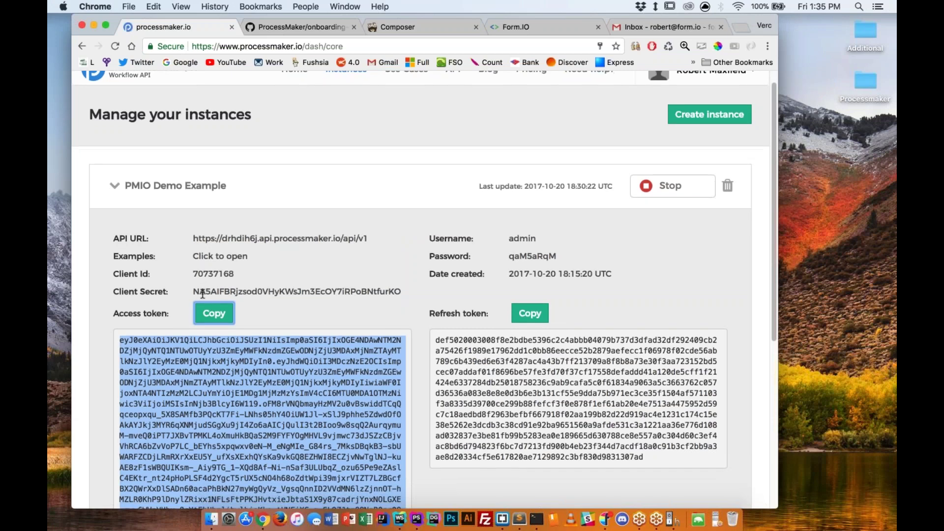
{"action": "scroll", "coordinate": [202, 293], "scroll_direction": "down", "scroll_amount": 3}
{"action": "left_click", "coordinate": [220, 219]}
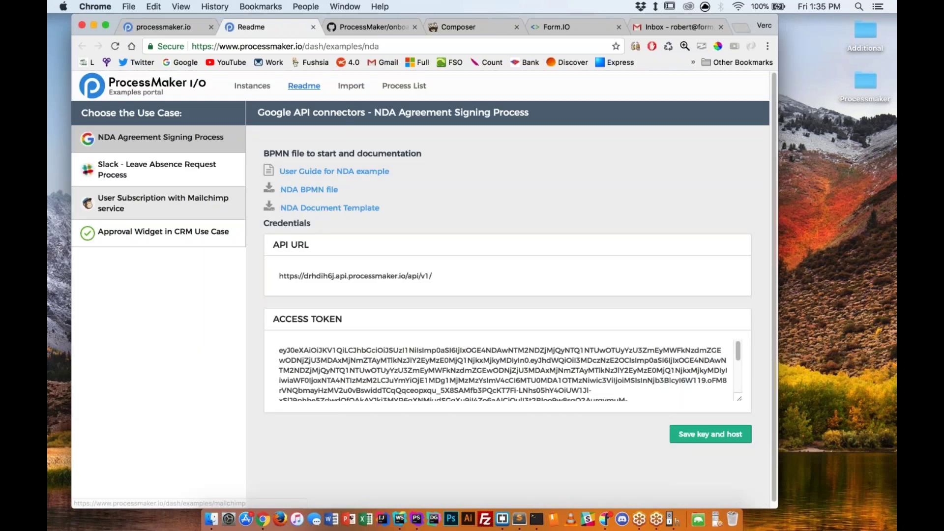
{"action": "left_click", "coordinate": [397, 86]}
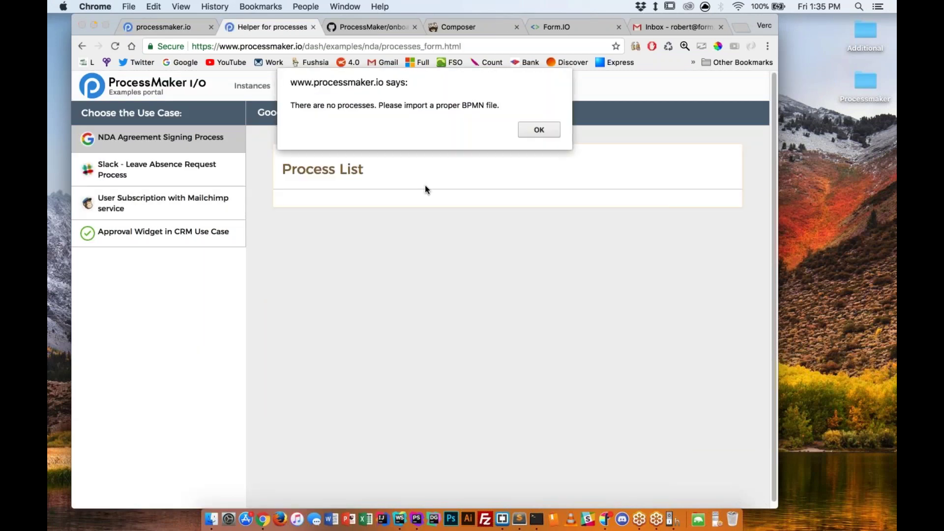
{"action": "left_click", "coordinate": [549, 131]}
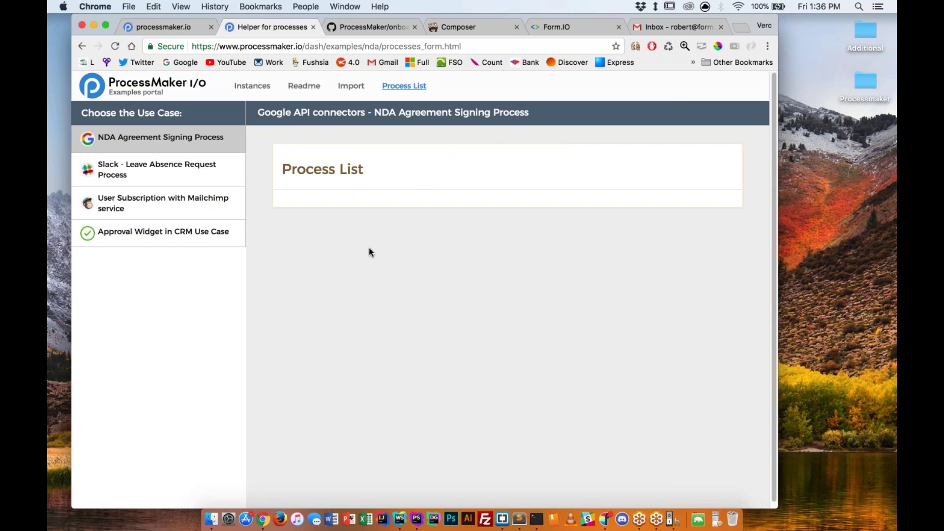
{"action": "key", "text": "ctrl+Right"}
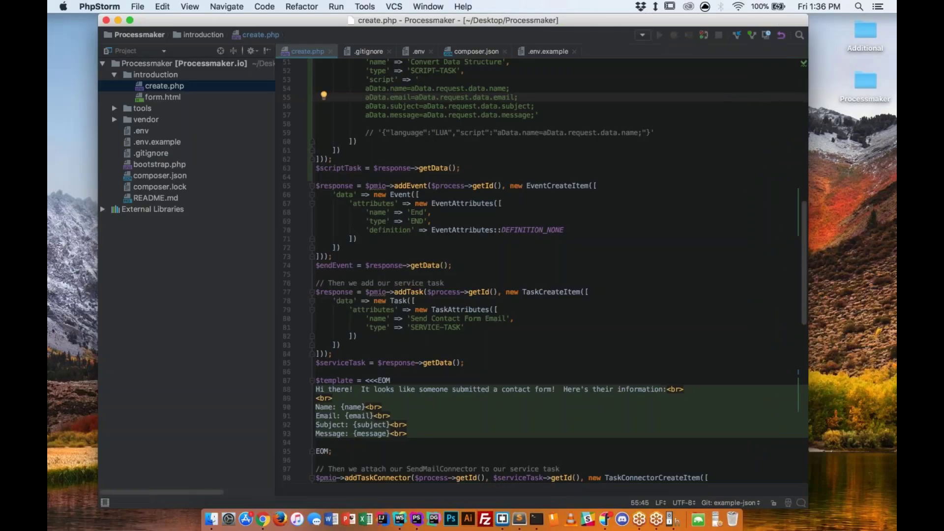
Select the php ./introduction/create.php command under 'Creating the Introductory Process' in the README.
{"action": "key", "text": "ctrl+Right"}
{"action": "key", "text": "ctrl+Left"}
{"action": "key", "text": "ctrl+Left"}
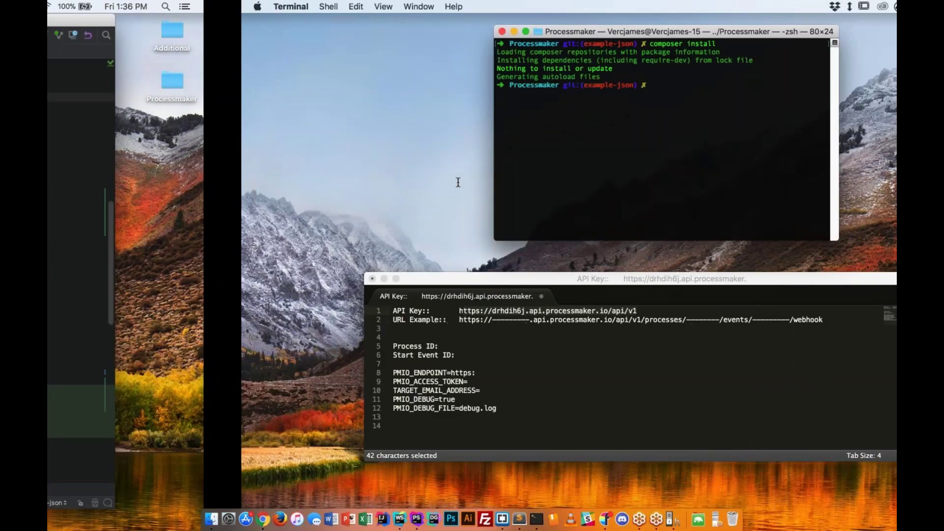
{"action": "left_click", "coordinate": [356, 33]}
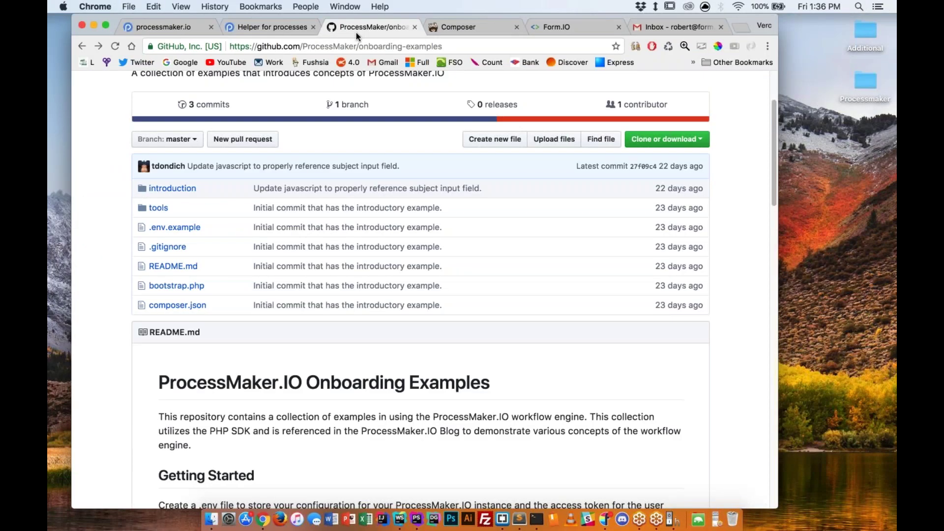
{"action": "scroll", "coordinate": [423, 290], "scroll_direction": "down", "scroll_amount": 10}
{"action": "scroll", "coordinate": [423, 290], "scroll_direction": "down", "scroll_amount": 5}
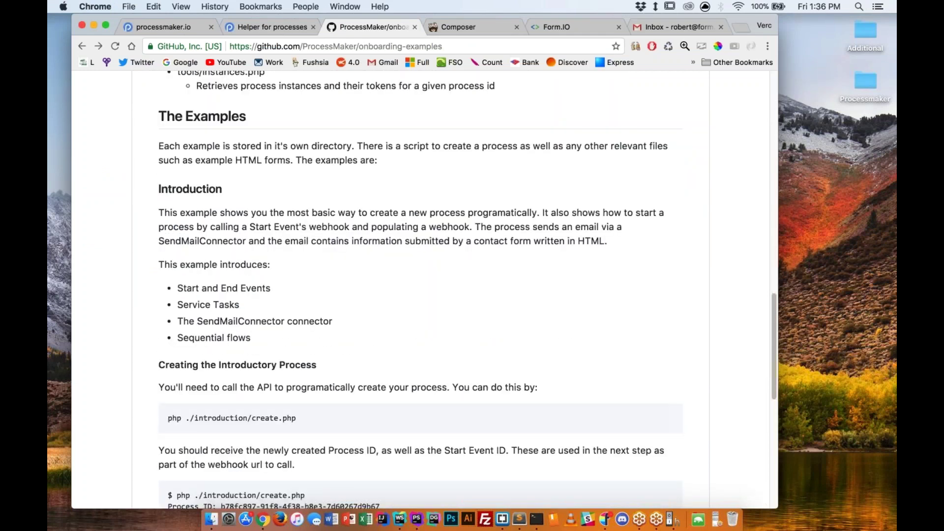
{"action": "left_click_drag", "start_coordinate": [297, 369], "coordinate": [168, 369]}
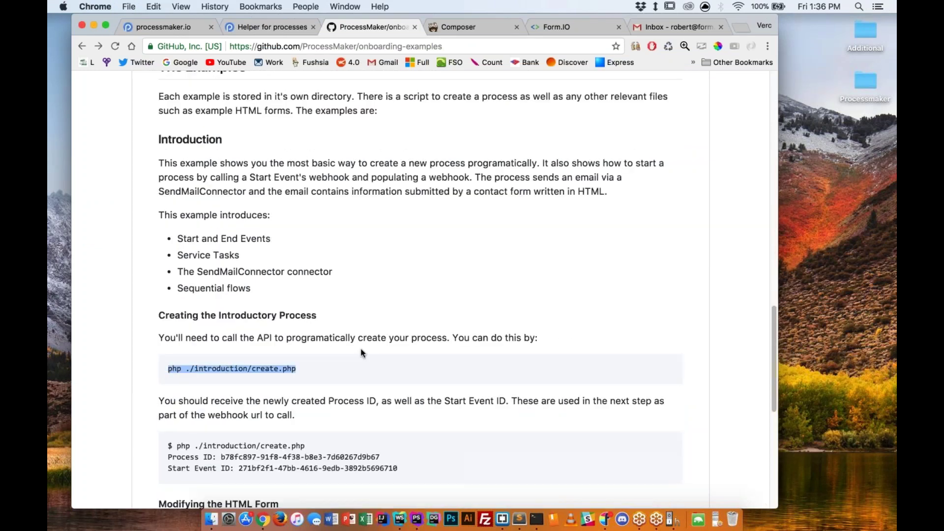
Select create.php in the PhpStorm project tree, then move on to the Terminal.
{"action": "key", "text": "ctrl+Right"}
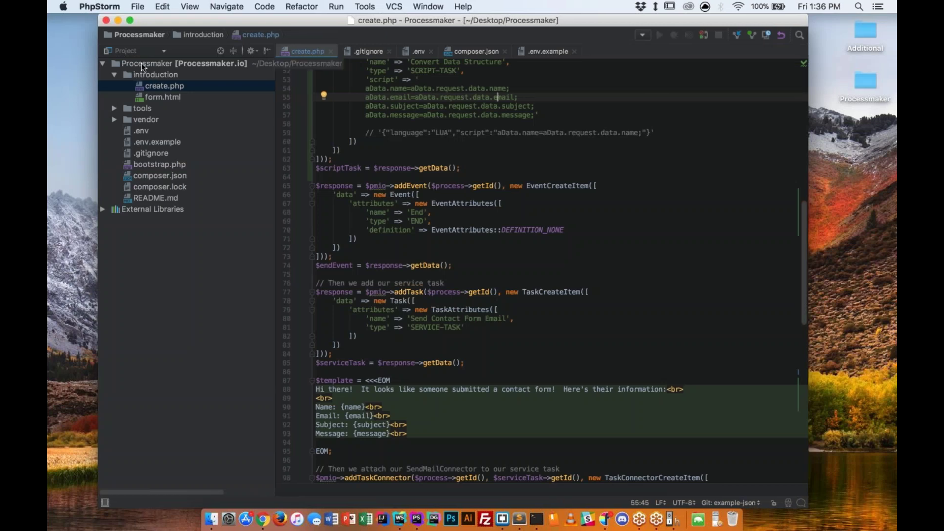
{"action": "left_click", "coordinate": [169, 89]}
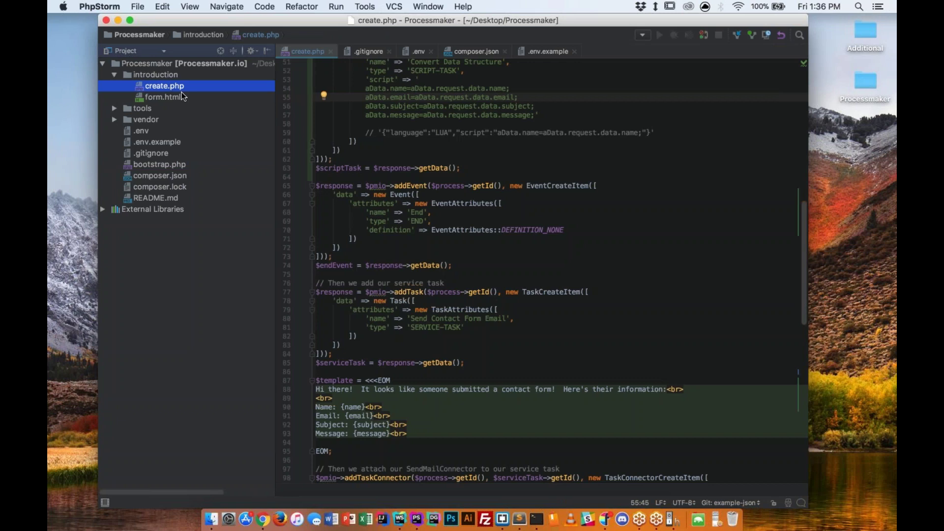
{"action": "key", "text": "ctrl+Right"}
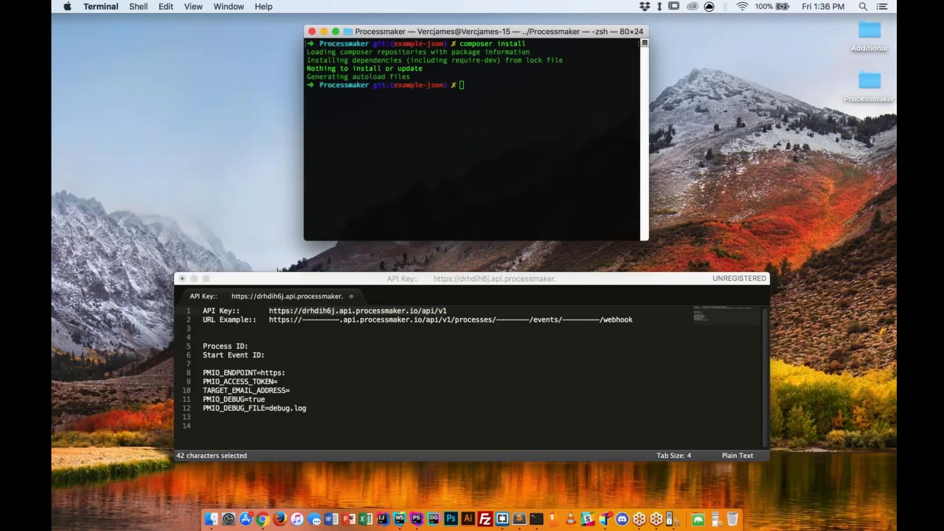
Run create.php and copy the returned Process ID and Start Event ID lines.
{"action": "key", "text": "Return"}
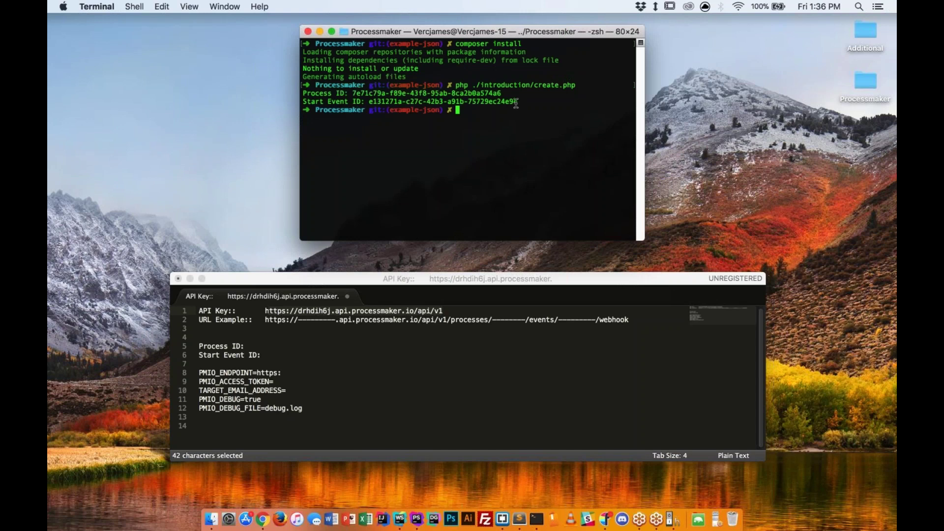
{"action": "left_click_drag", "start_coordinate": [520, 103], "coordinate": [302, 93]}
{"action": "key", "text": "super+c"}
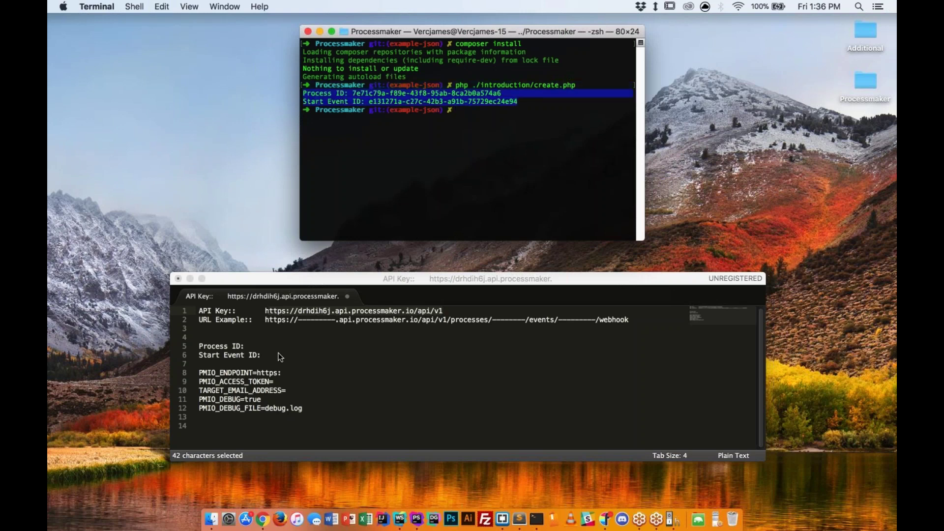
Paste both IDs over their placeholder lines in the Sublime notes, leaving the file unsaved.
{"action": "left_click", "coordinate": [276, 353]}
{"action": "left_click_drag", "start_coordinate": [199, 347], "coordinate": [275, 354]}
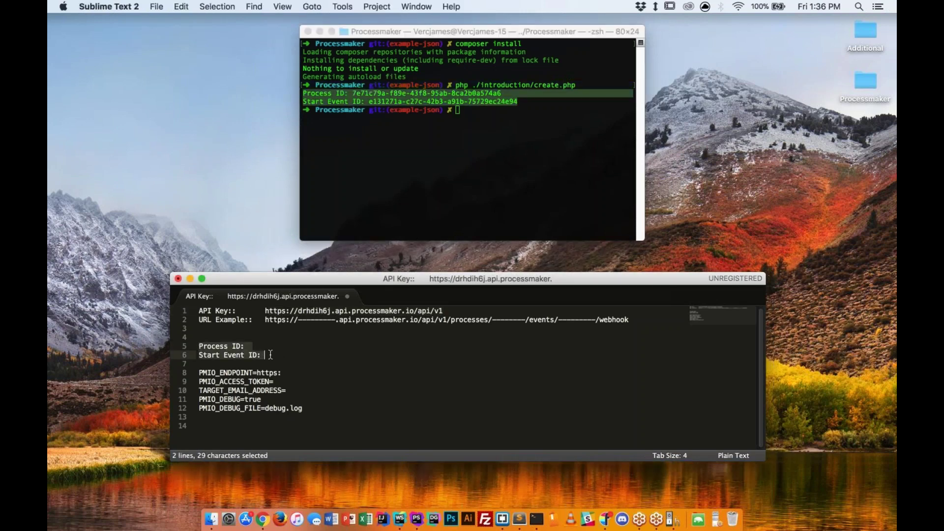
{"action": "key", "text": "super+v"}
{"action": "key", "text": "super+s"}
{"action": "key", "text": "Escape"}
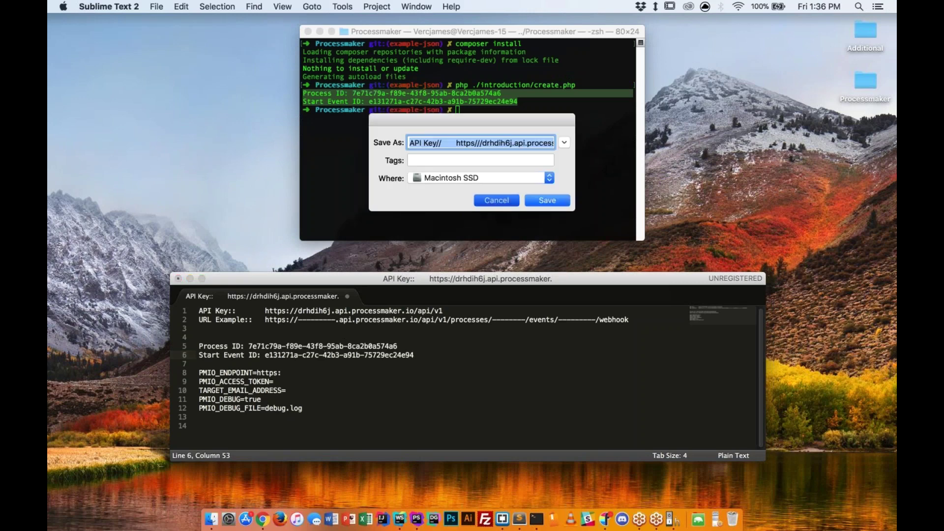
{"action": "key", "text": "ctrl+Left"}
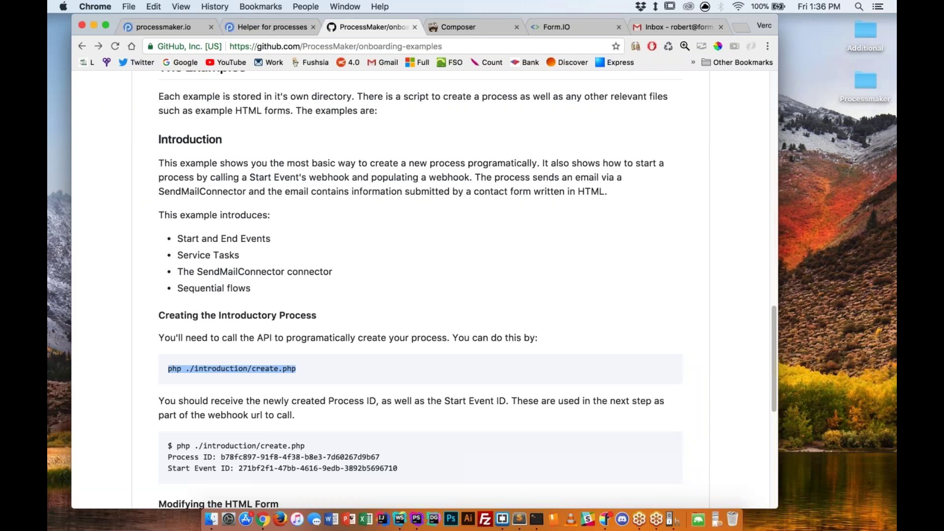
Confirm the Introduction Process is listed under the new Process ID, then close the Composer tab.
{"action": "key", "text": "super+1"}
{"action": "key", "text": "super+2"}
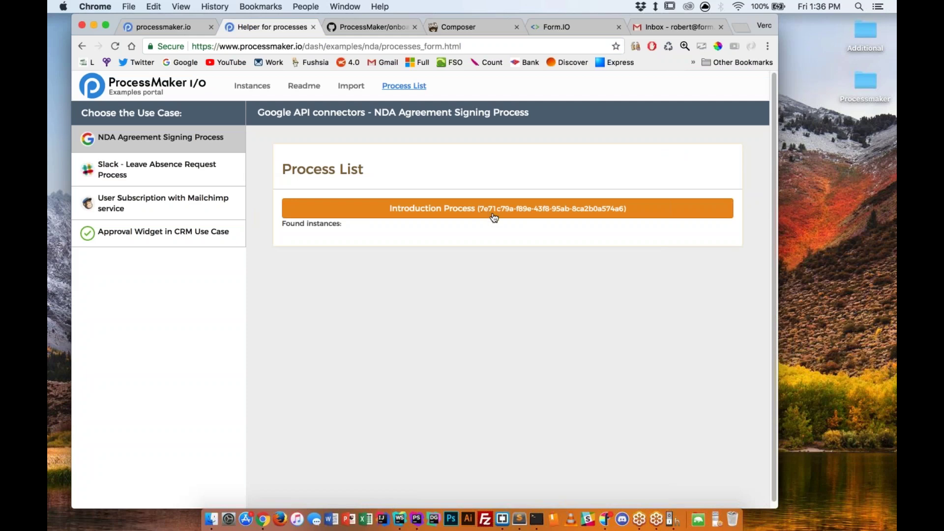
{"action": "key", "text": "ctrl+Right"}
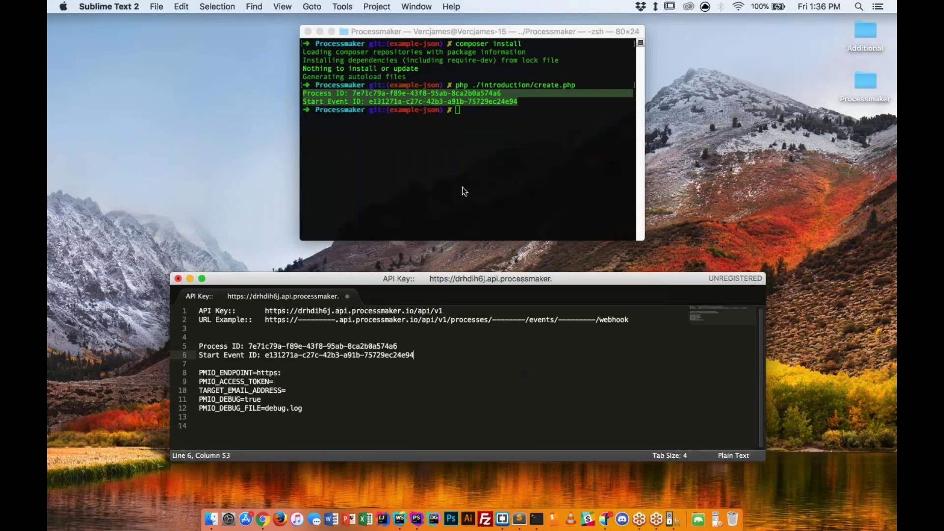
{"action": "left_click", "coordinate": [462, 187]}
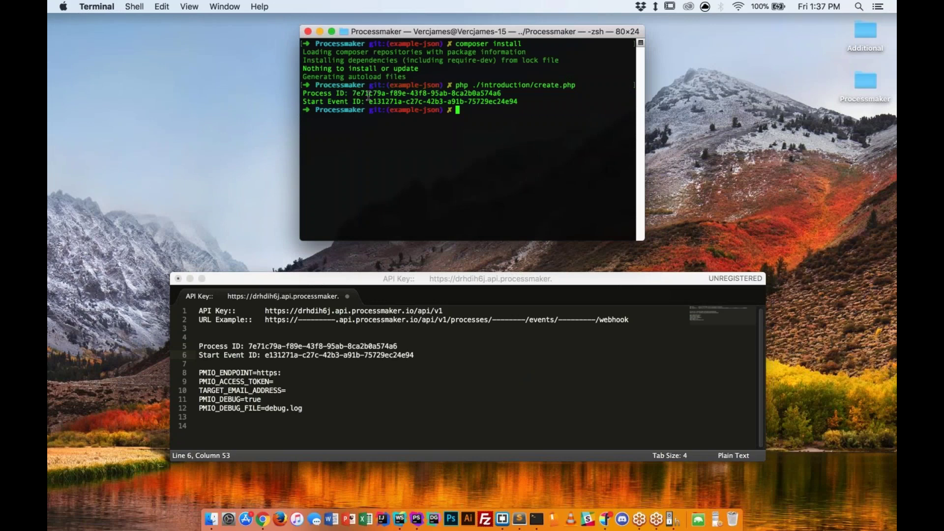
{"action": "key", "text": "ctrl+Left"}
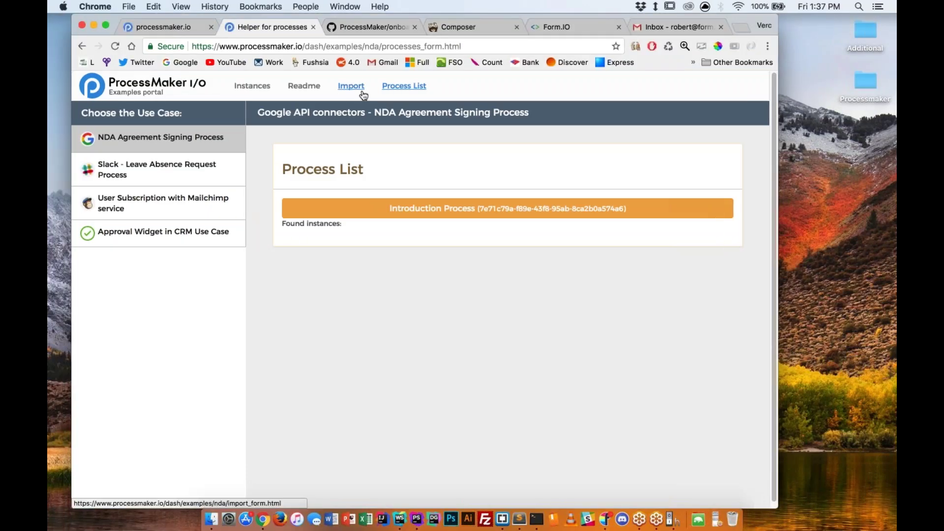
{"action": "left_click", "coordinate": [517, 27]}
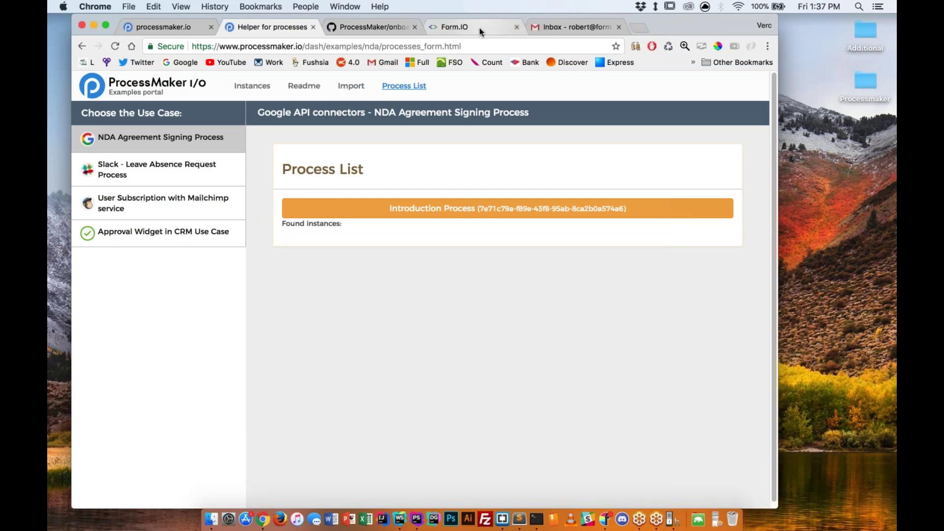
Register a new Form.io account with a username, corrected e-mail address and new password.
{"action": "left_click", "coordinate": [479, 27]}
{"action": "scroll", "coordinate": [412, 189], "scroll_direction": "down", "scroll_amount": 2}
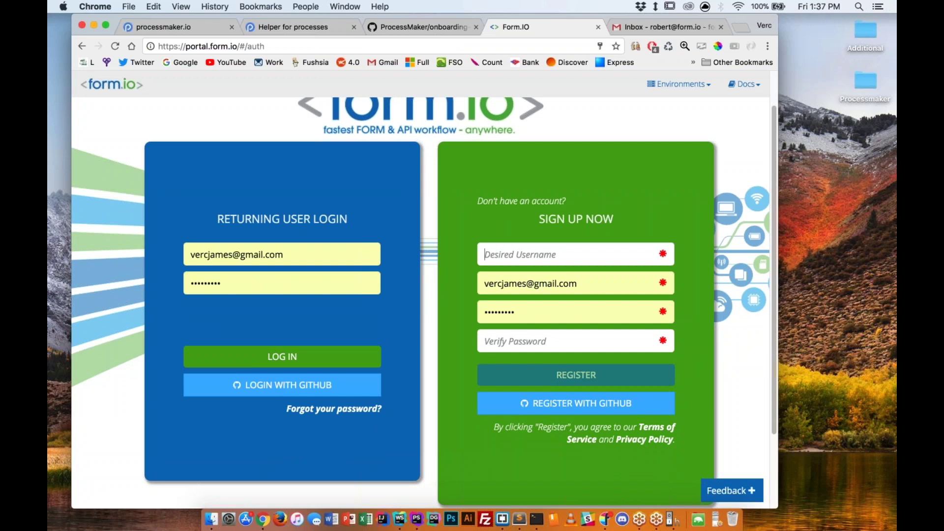
{"action": "type", "text": "vercjamesv"}
{"action": "left_click", "coordinate": [525, 284]}
{"action": "type", "text": "v"}
{"action": "left_click", "coordinate": [541, 310]}
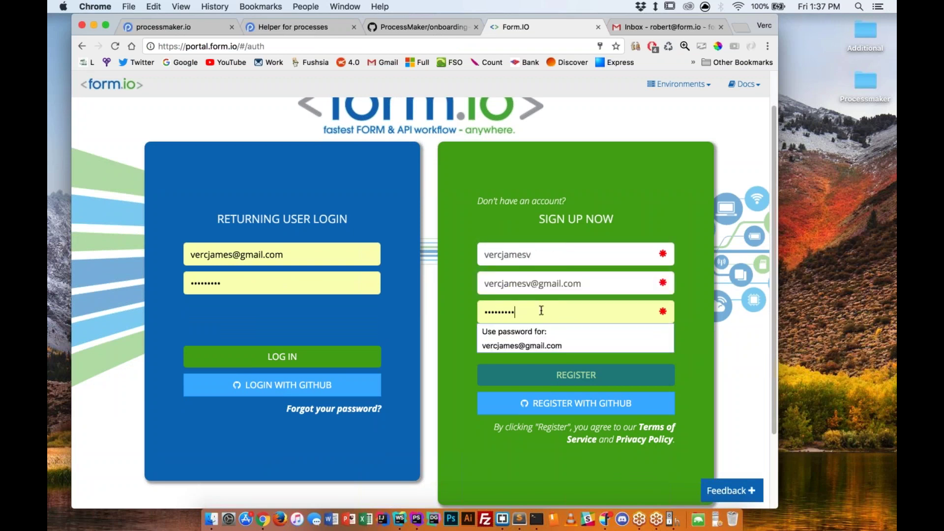
{"action": "key", "text": "super+a"}
{"action": "type", "text": "*********"}
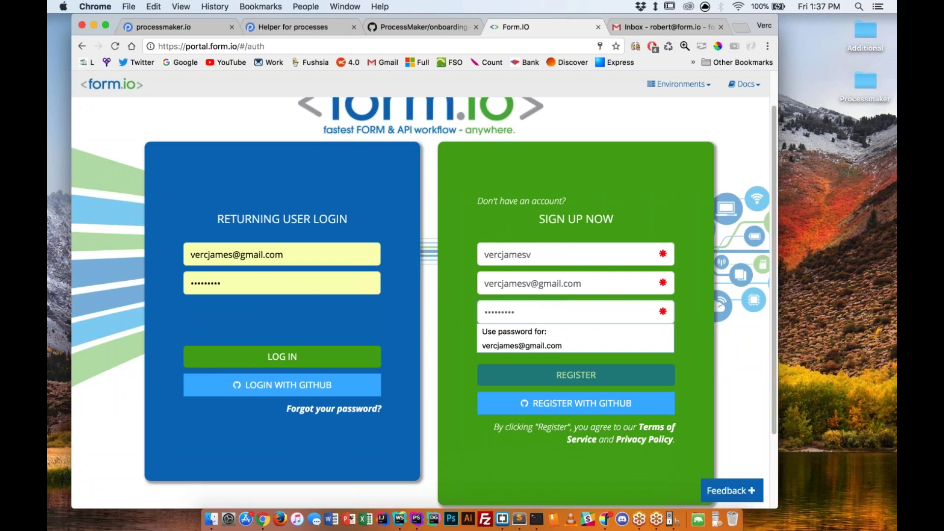
{"action": "type", "text": "*********"}
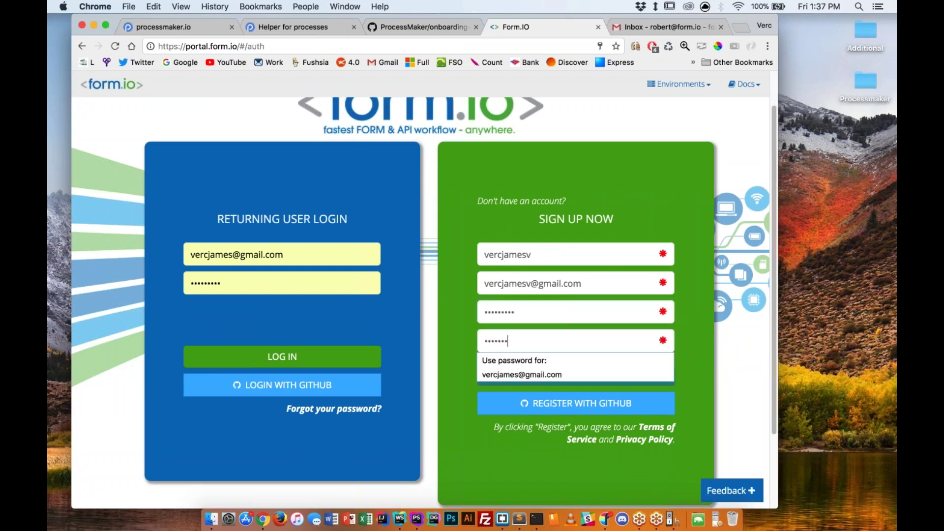
{"action": "left_click", "coordinate": [595, 197]}
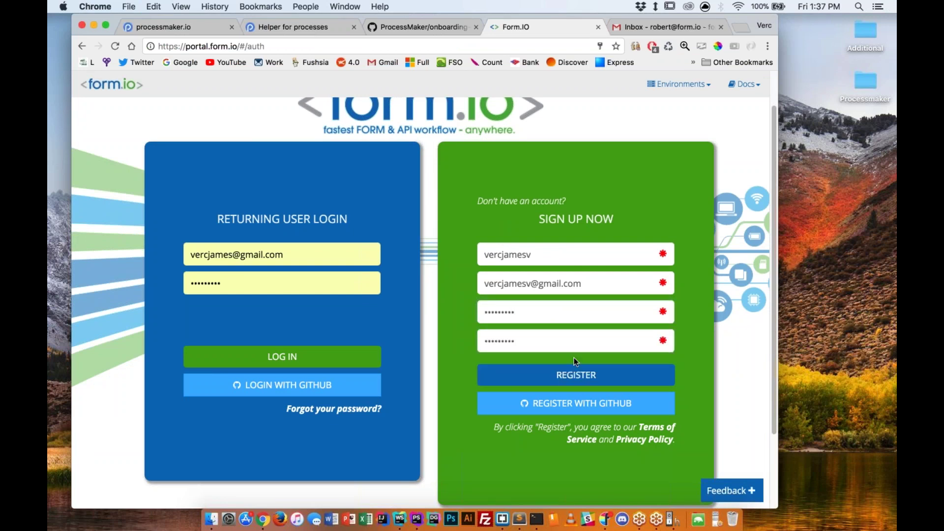
{"action": "left_click", "coordinate": [575, 375]}
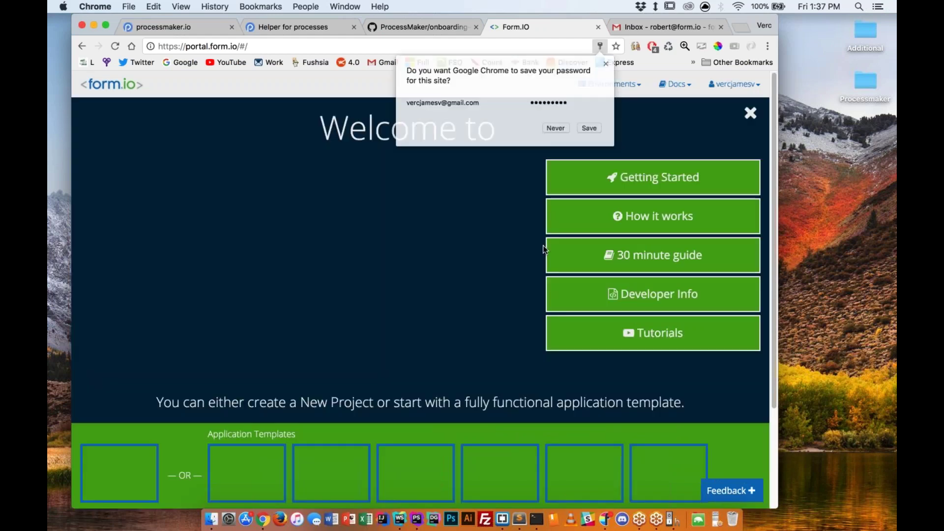
Save the new password in Chrome and create a project from the Default template.
{"action": "left_click", "coordinate": [586, 128]}
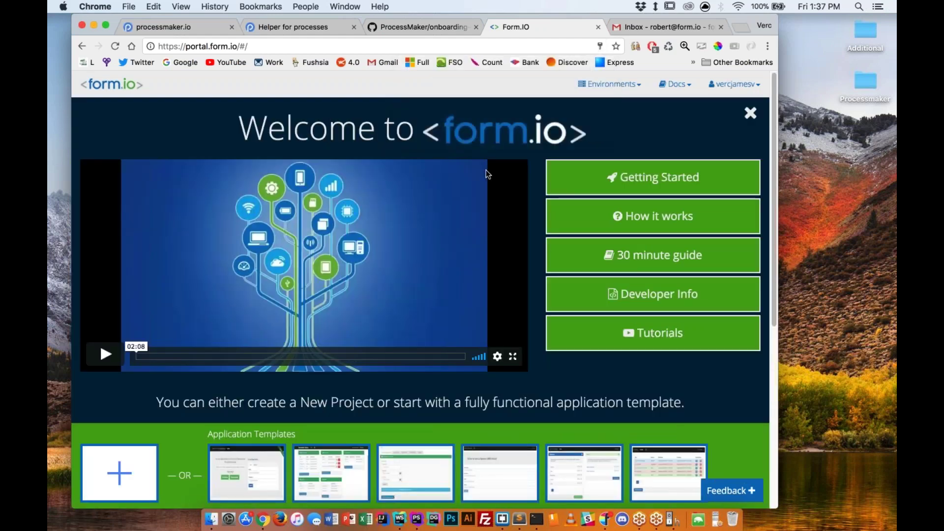
{"action": "scroll", "coordinate": [487, 173], "scroll_direction": "down", "scroll_amount": 5}
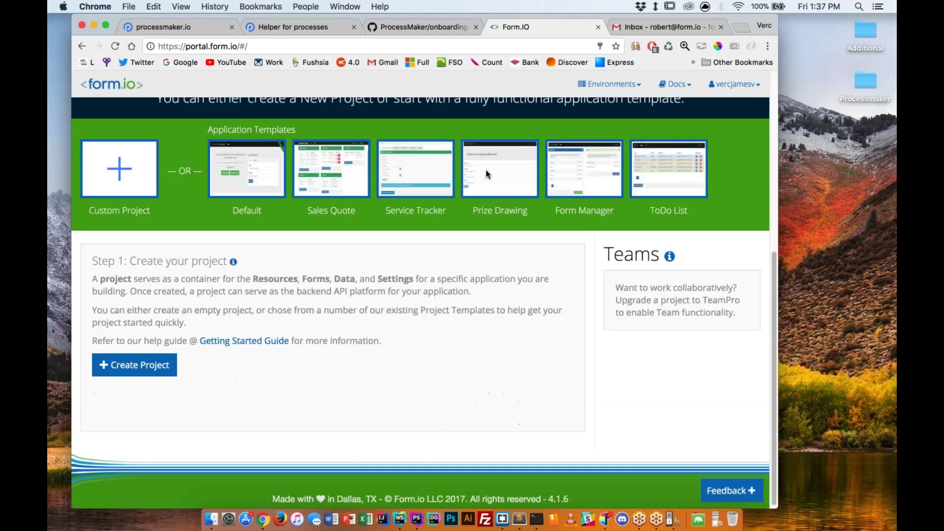
{"action": "scroll", "coordinate": [488, 174], "scroll_direction": "up", "scroll_amount": 5}
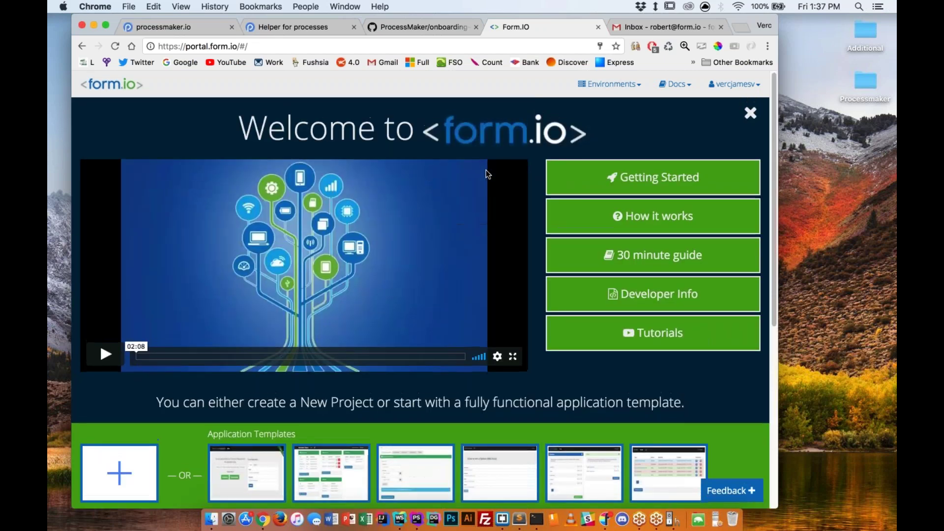
{"action": "scroll", "coordinate": [488, 174], "scroll_direction": "down", "scroll_amount": 2}
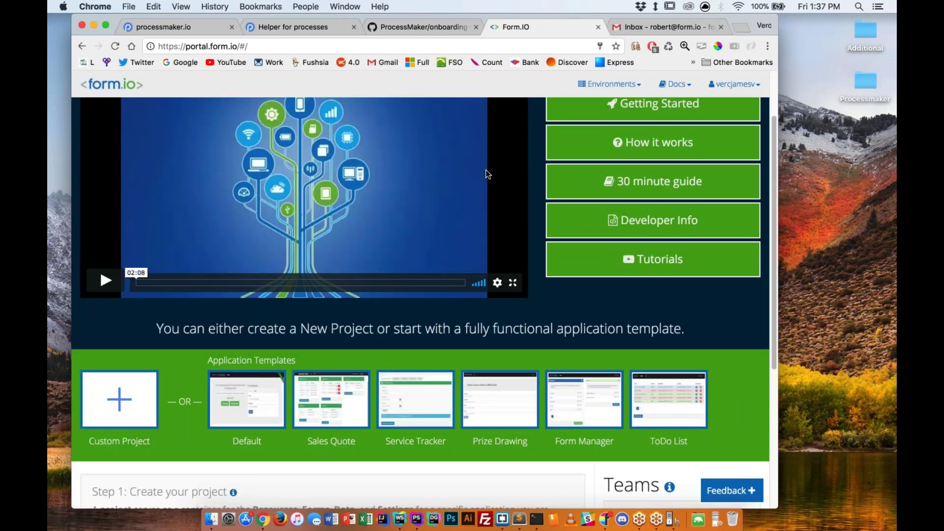
{"action": "scroll", "coordinate": [487, 174], "scroll_direction": "down", "scroll_amount": 4}
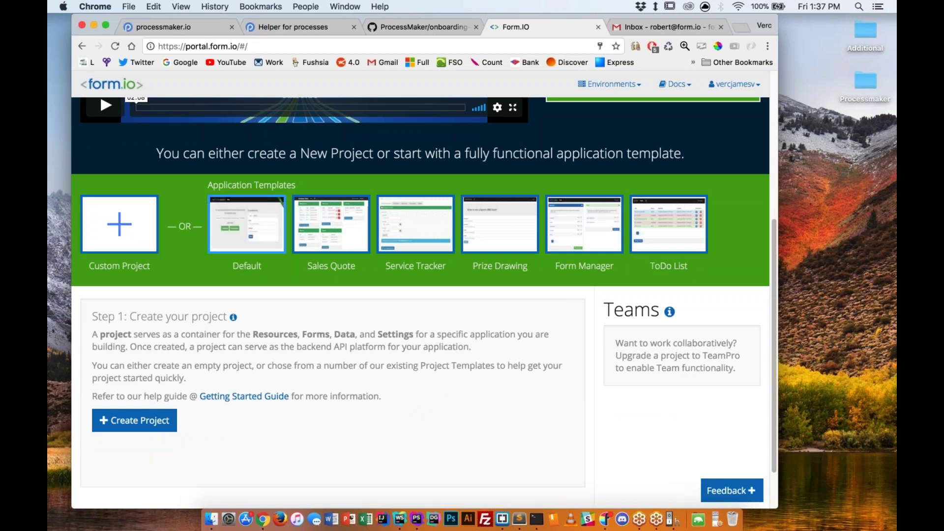
{"action": "left_click", "coordinate": [269, 233]}
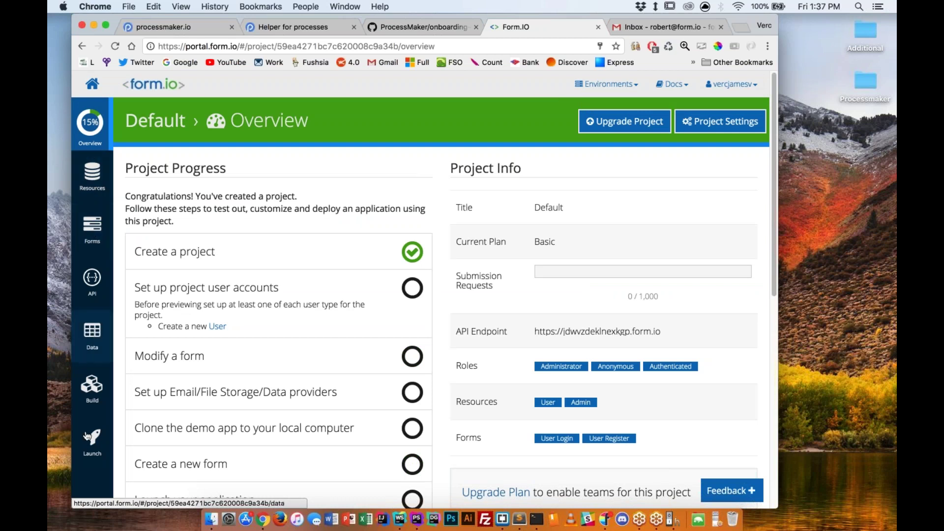
Start a new form and add a text field labelled Name.
{"action": "left_click", "coordinate": [96, 226]}
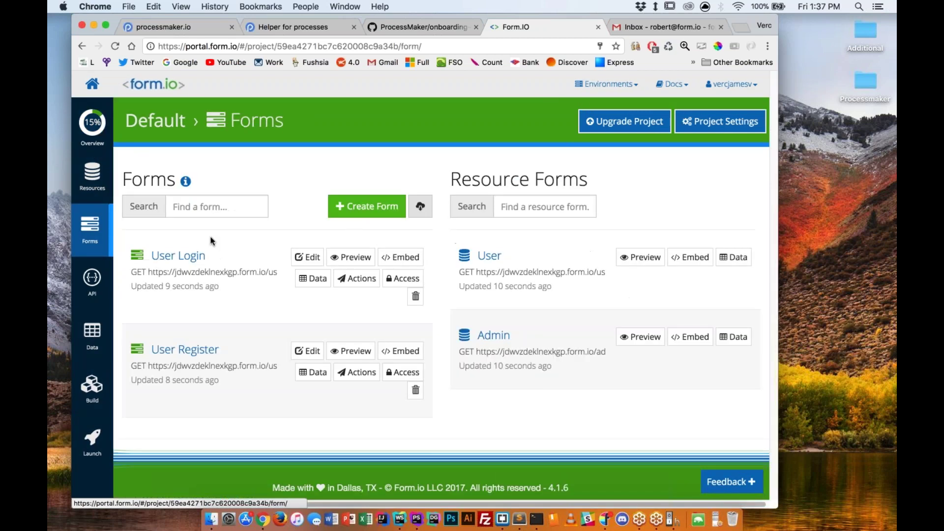
{"action": "left_click", "coordinate": [359, 215]}
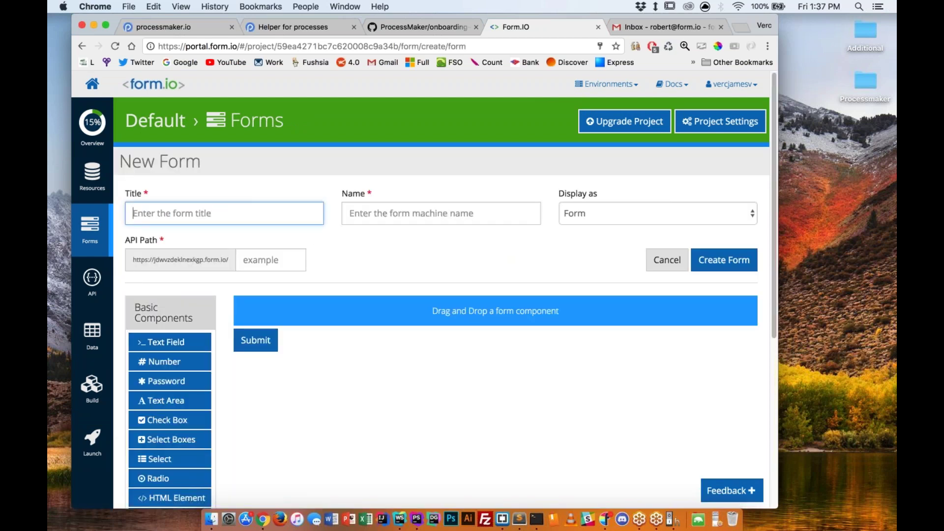
{"action": "left_click_drag", "start_coordinate": [167, 346], "coordinate": [287, 305]}
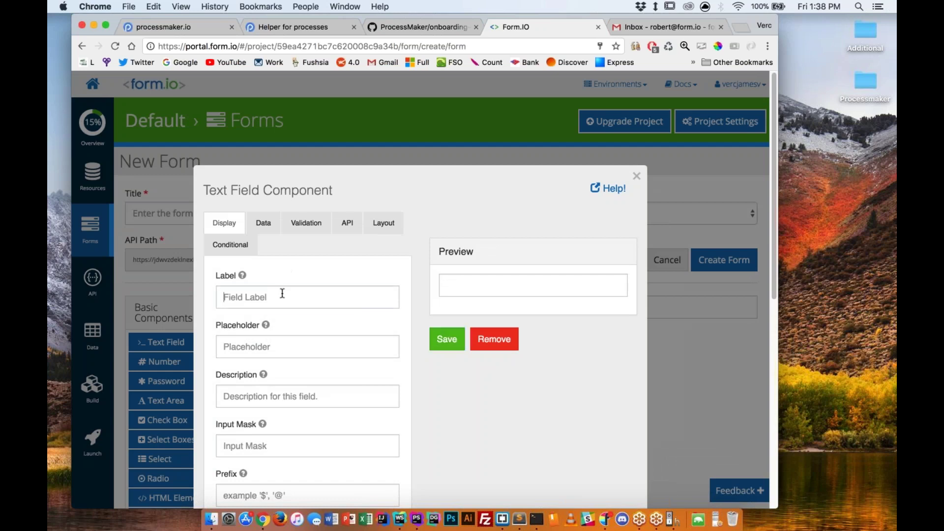
{"action": "left_click", "coordinate": [282, 293]}
{"action": "type", "text": "Name"}
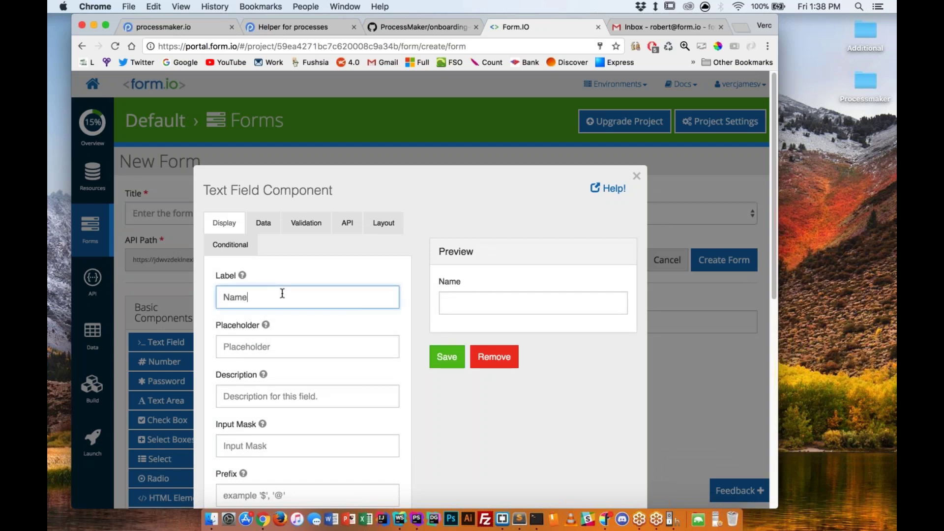
{"action": "left_click", "coordinate": [447, 357]}
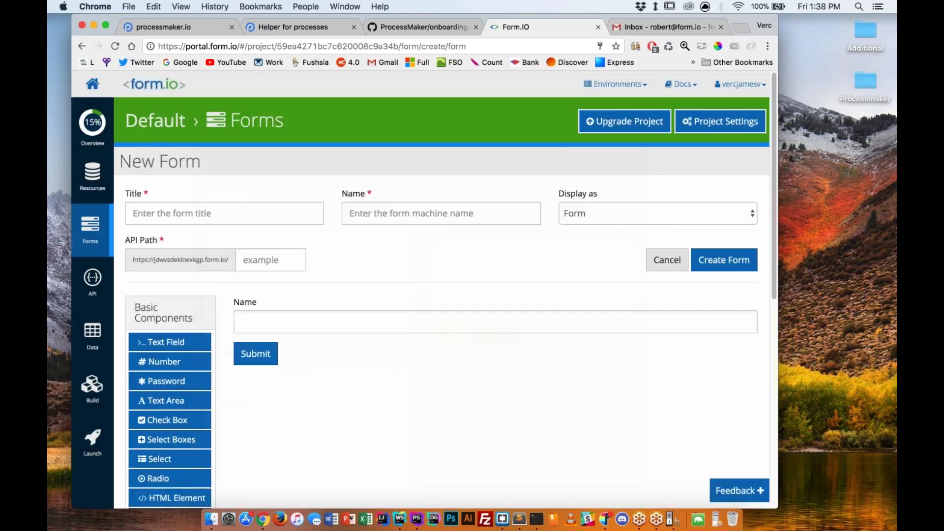
Add Email Address and Subject text fields below Name.
{"action": "left_click_drag", "start_coordinate": [467, 332], "coordinate": [290, 351]}
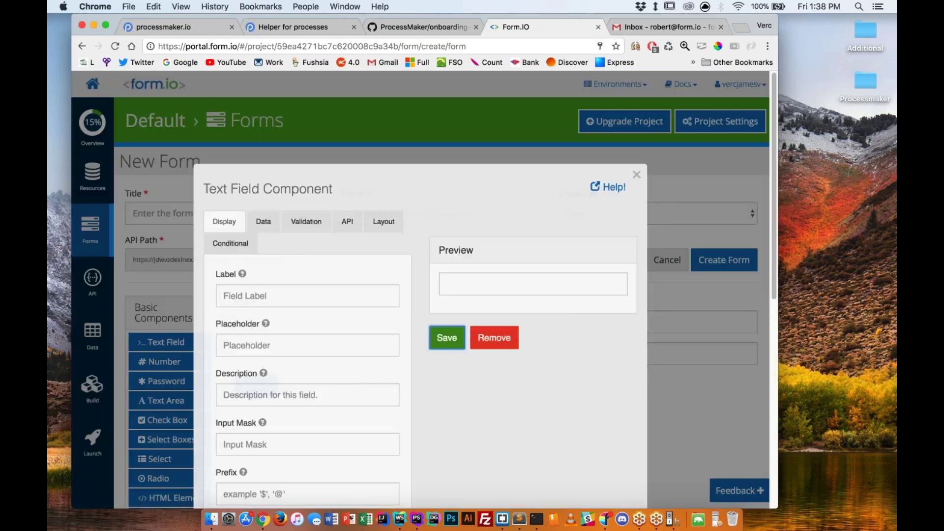
{"action": "type", "text": "Email Address"}
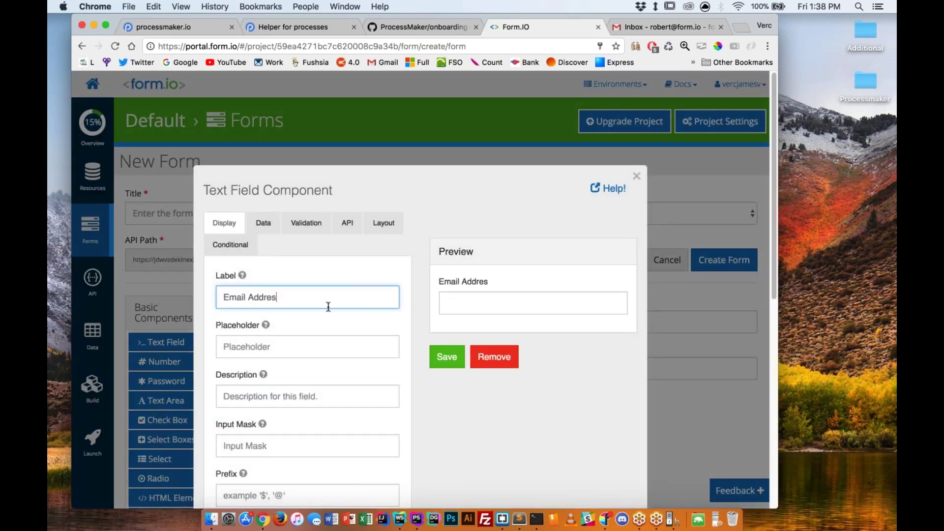
{"action": "left_click", "coordinate": [449, 358]}
{"action": "left_click_drag", "start_coordinate": [169, 342], "coordinate": [364, 405]}
{"action": "type", "text": "Subject"}
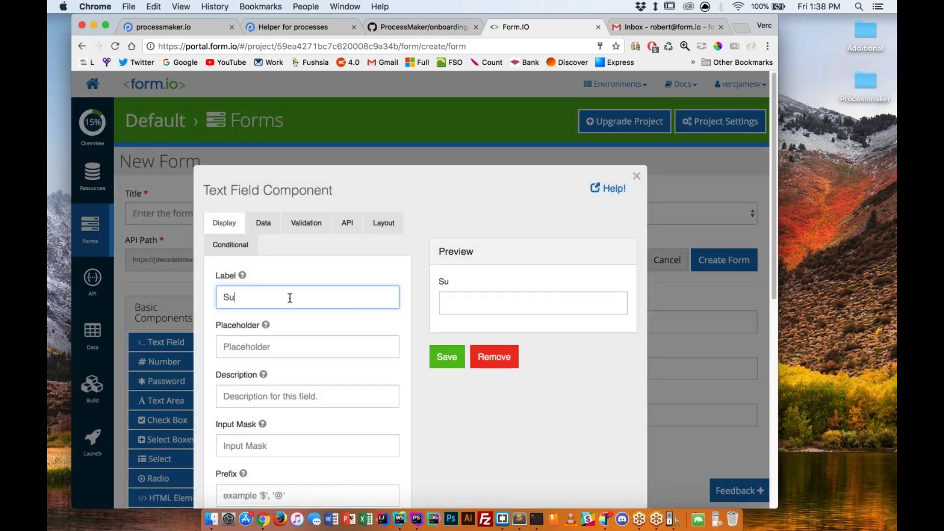
{"action": "left_click", "coordinate": [448, 364]}
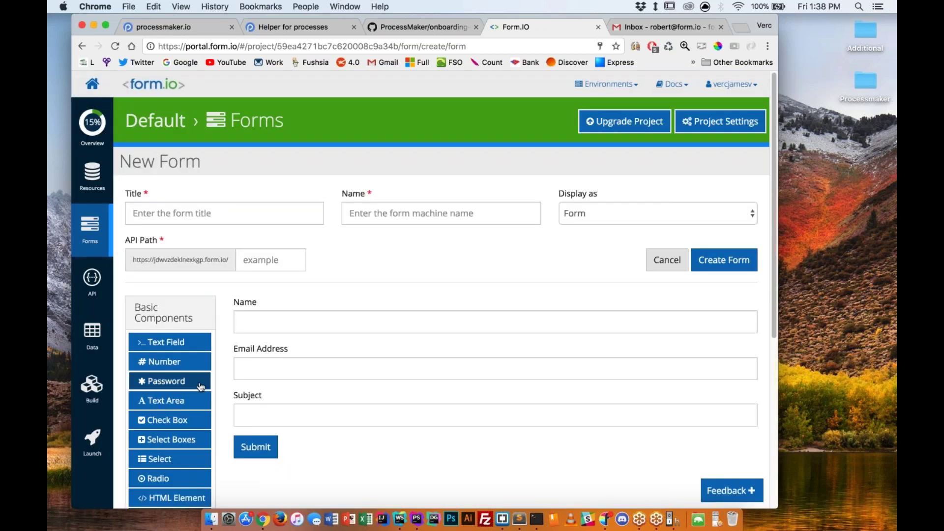
Add a text area labelled Message below the Subject field.
{"action": "left_click_drag", "start_coordinate": [170, 399], "coordinate": [302, 447]}
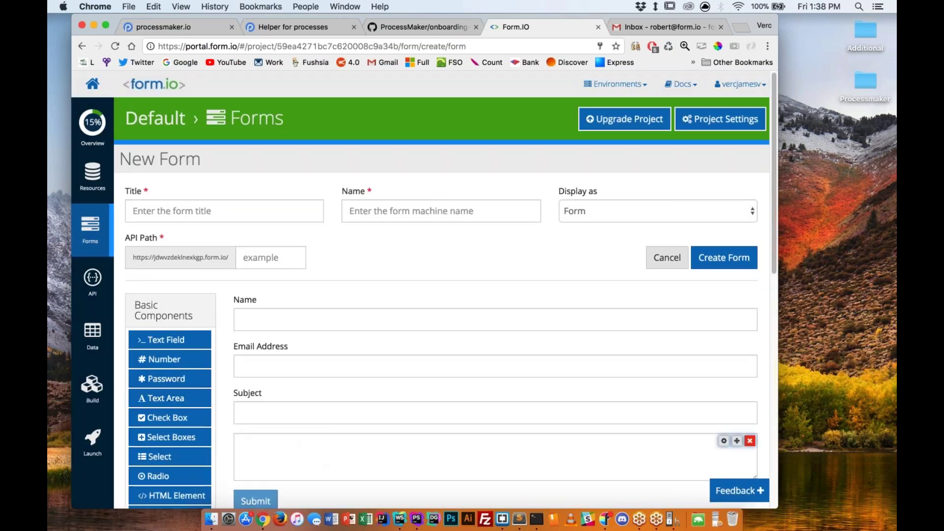
{"action": "type", "text": "Me"}
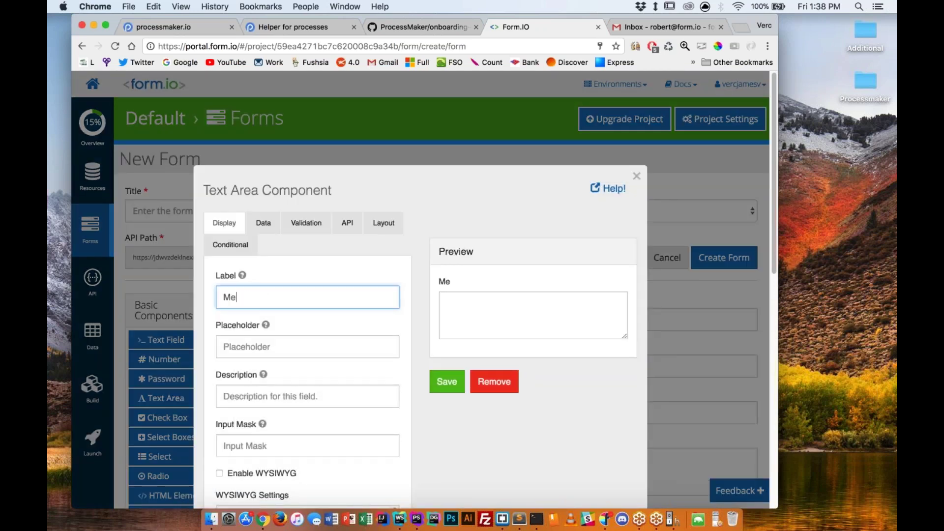
{"action": "type", "text": "ssage"}
{"action": "key", "text": "Return"}
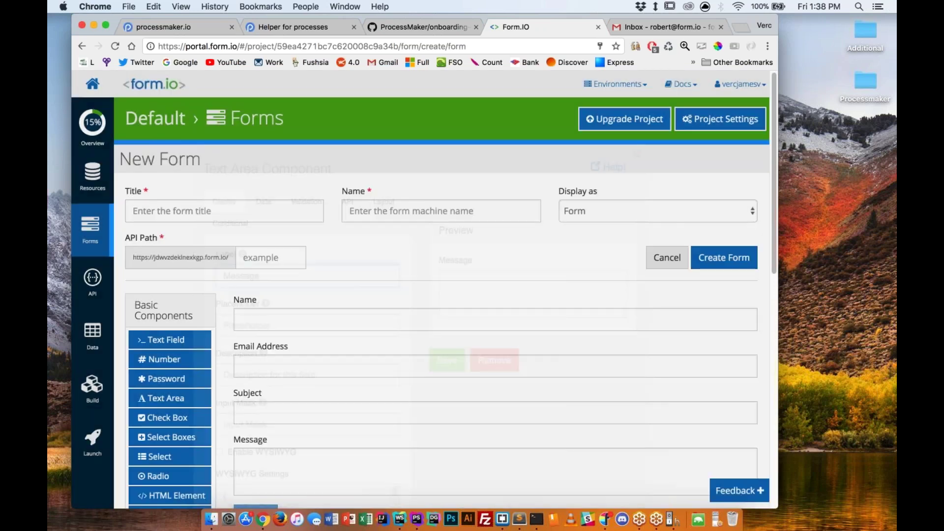
{"action": "scroll", "coordinate": [379, 306], "scroll_direction": "down", "scroll_amount": 4}
{"action": "scroll", "coordinate": [380, 306], "scroll_direction": "up", "scroll_amount": 1}
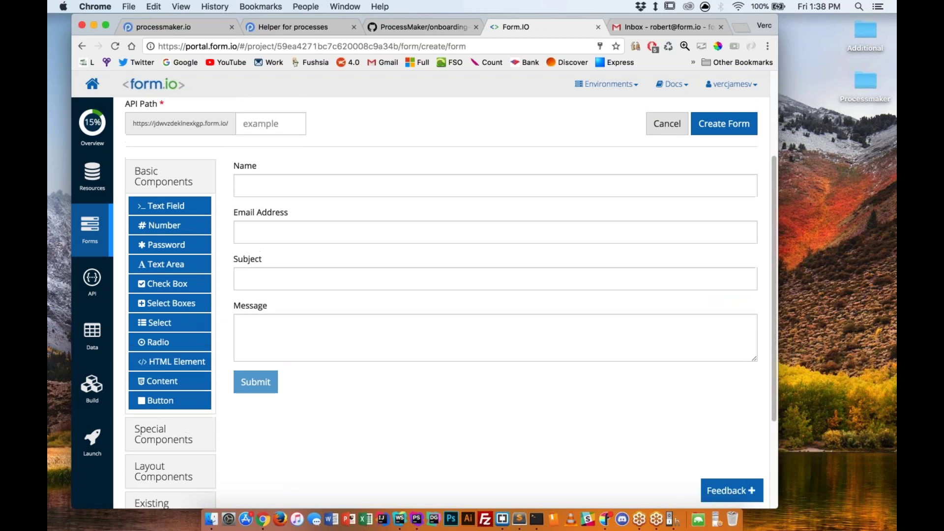
{"action": "scroll", "coordinate": [626, 141], "scroll_direction": "up", "scroll_amount": 5}
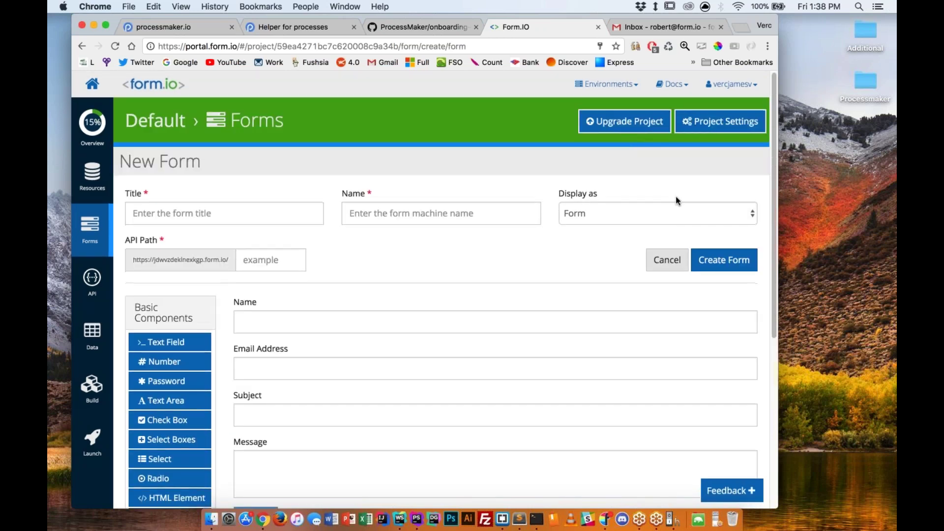
Create the form titled demoPM with API path demopm.
{"action": "left_click", "coordinate": [723, 261]}
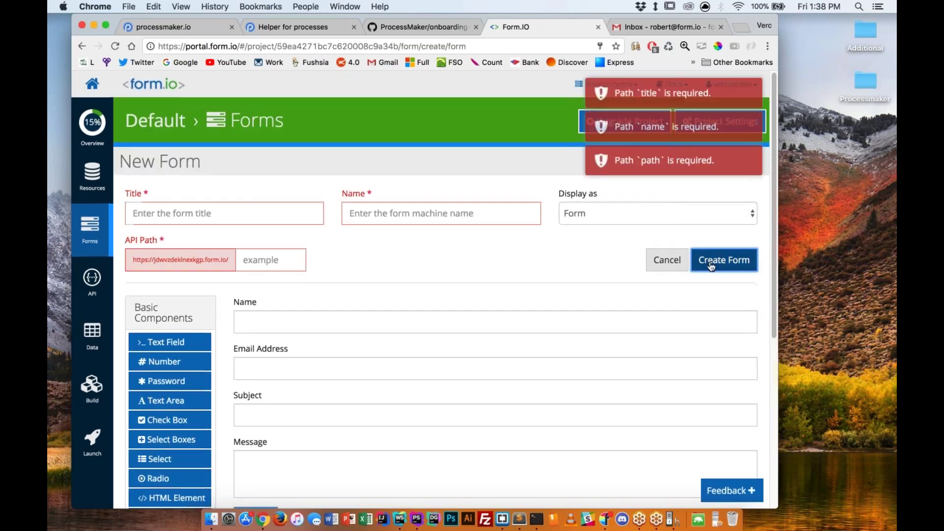
{"action": "left_click", "coordinate": [251, 216]}
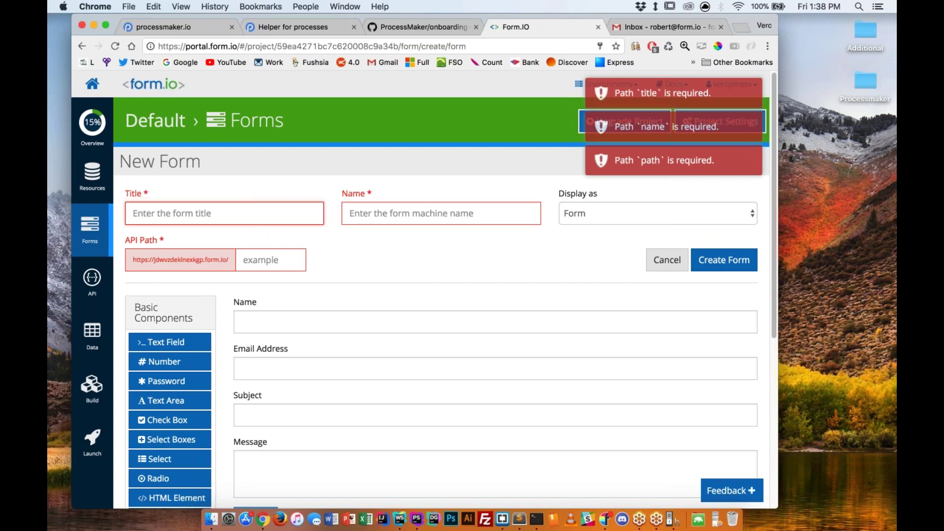
{"action": "type", "text": "demo"}
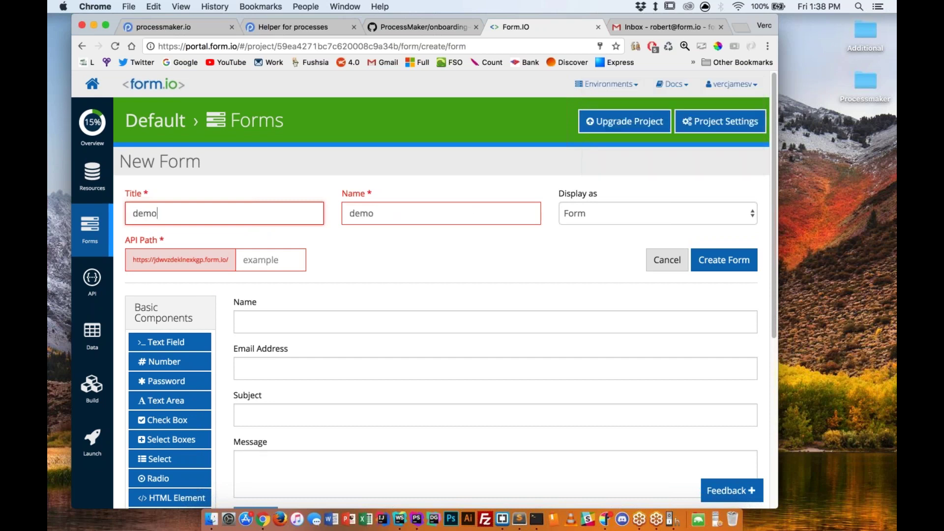
{"action": "type", "text": "O"}
{"action": "key", "text": "BackSpace"}
{"action": "type", "text": "PM"}
{"action": "left_click", "coordinate": [270, 260]}
{"action": "type", "text": "demopm"}
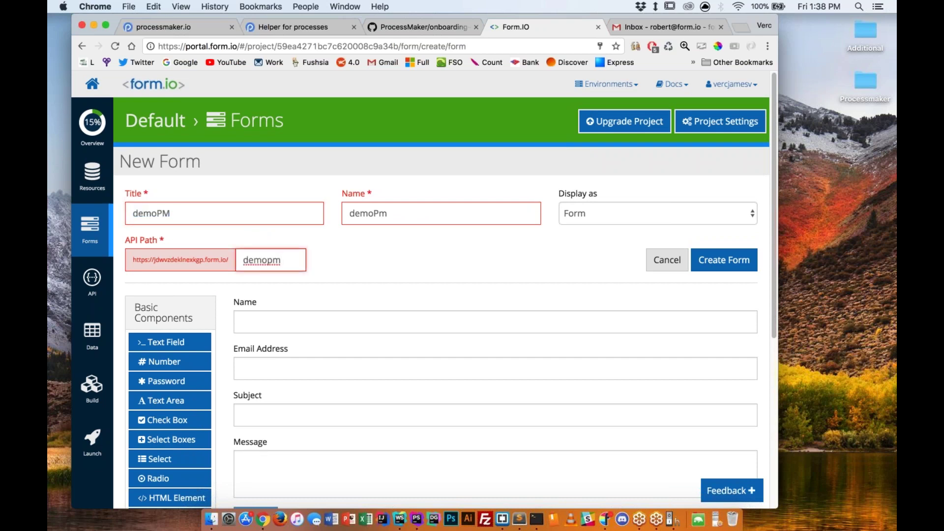
{"action": "left_click", "coordinate": [715, 252]}
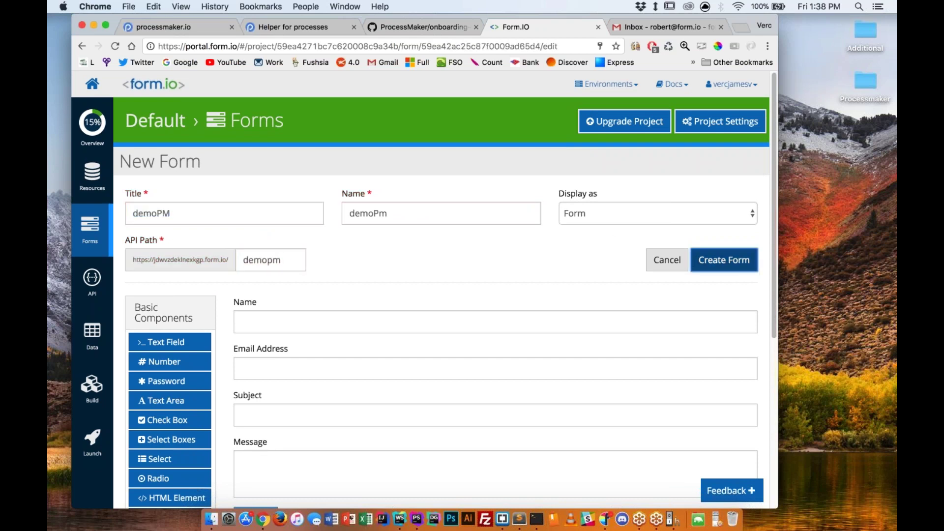
{"action": "scroll", "coordinate": [354, 279], "scroll_direction": "down", "scroll_amount": 2}
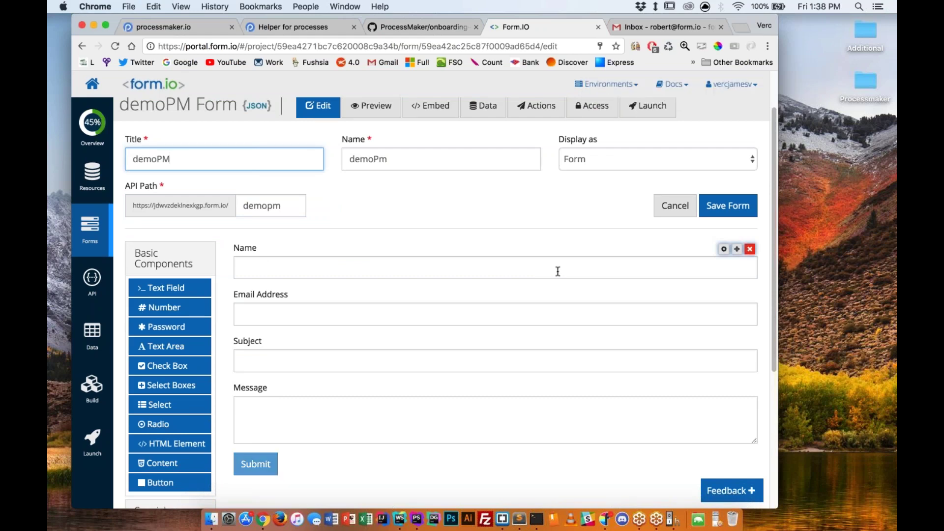
{"action": "key", "text": "ctrl+Left"}
{"action": "key", "text": "ctrl+Right"}
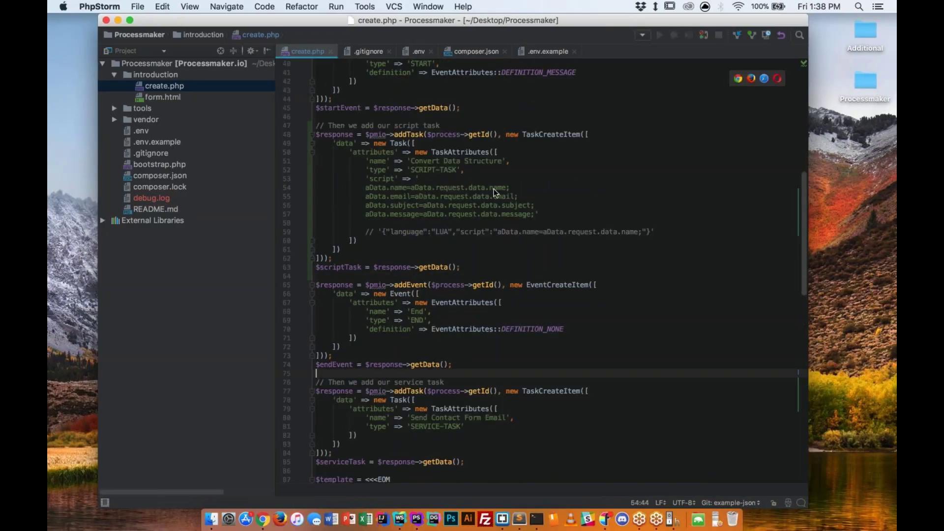
{"action": "double_click", "coordinate": [498, 188]}
{"action": "double_click", "coordinate": [500, 196]}
{"action": "double_click", "coordinate": [506, 205]}
{"action": "double_click", "coordinate": [506, 214]}
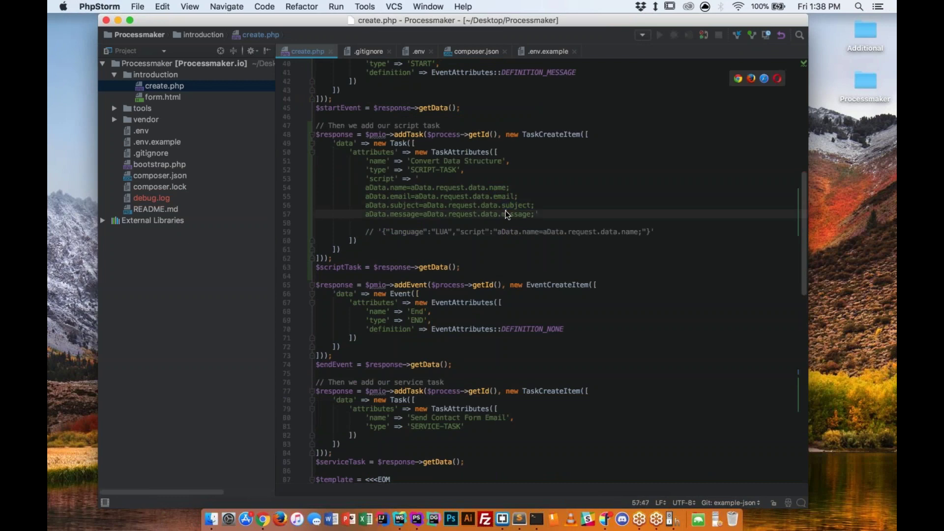
{"action": "double_click", "coordinate": [503, 197]}
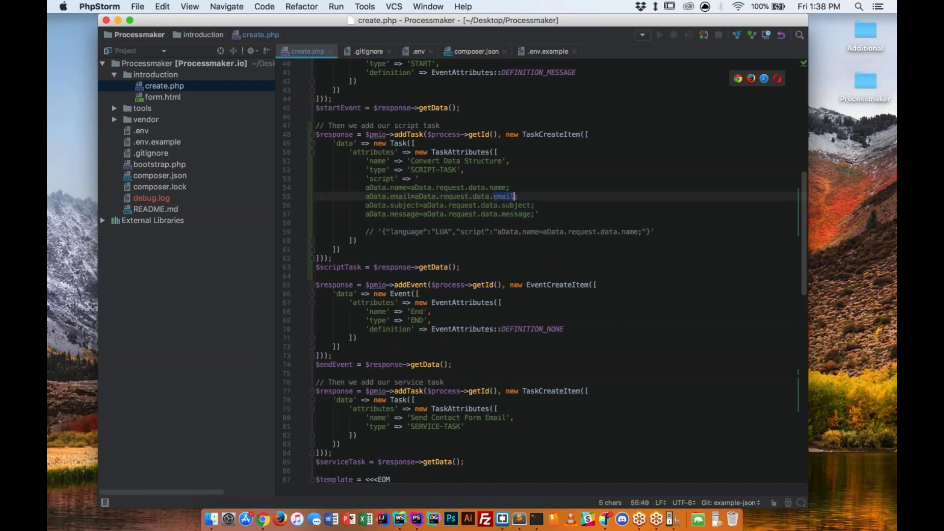
{"action": "key", "text": "ctrl+Left"}
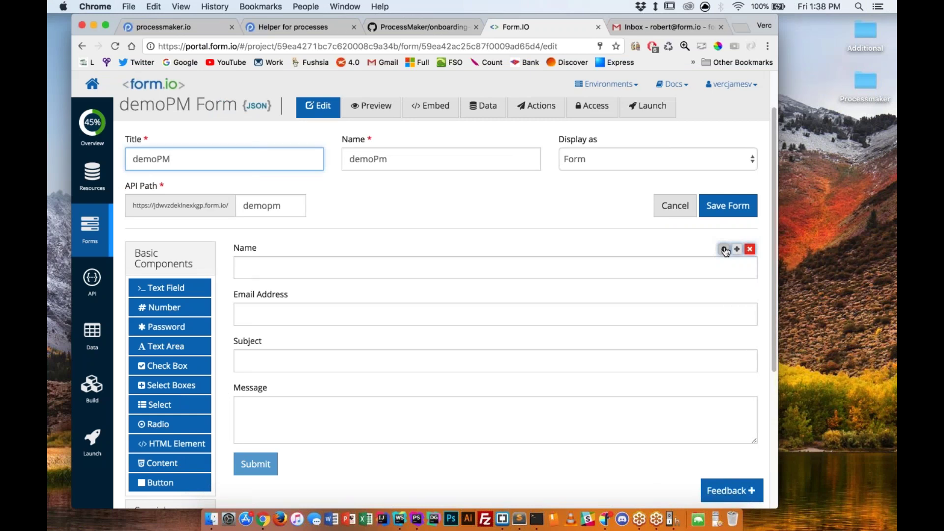
Open the Name field's API settings and trial 'bubbles' as its property name, then undo.
{"action": "left_click", "coordinate": [725, 249]}
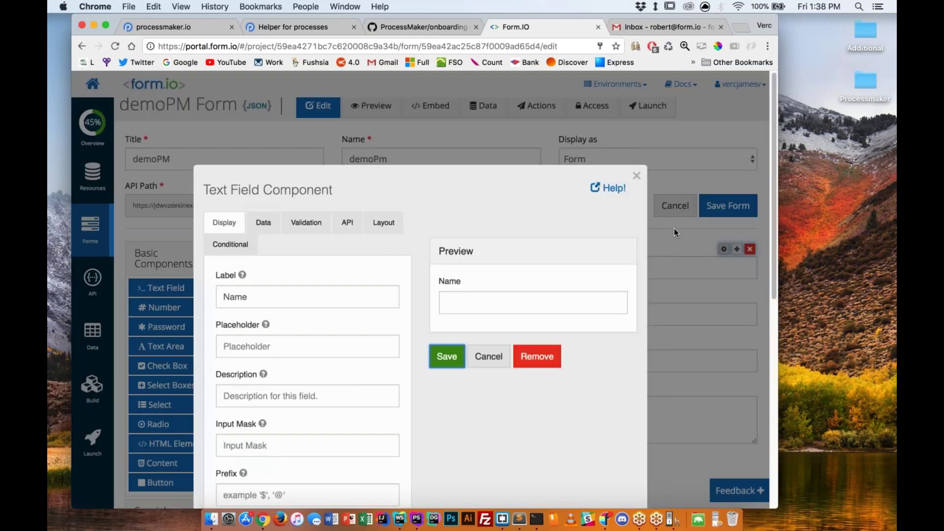
{"action": "left_click", "coordinate": [347, 222]}
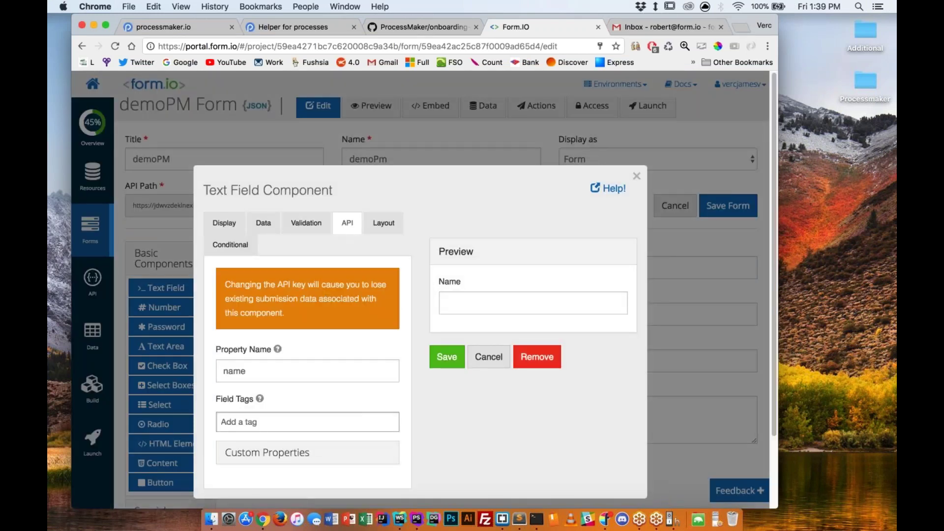
{"action": "left_click", "coordinate": [278, 373]}
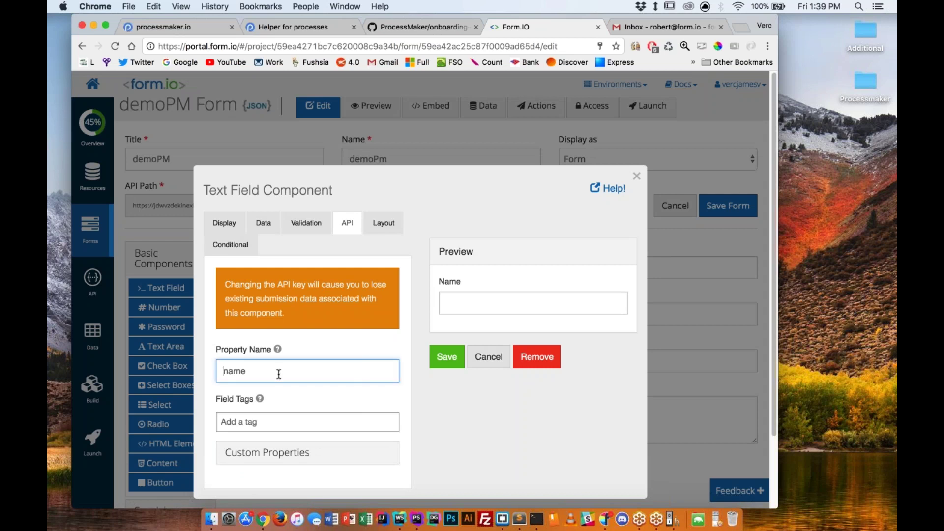
{"action": "key", "text": "ctrl+Right"}
{"action": "type", "text": "b"}
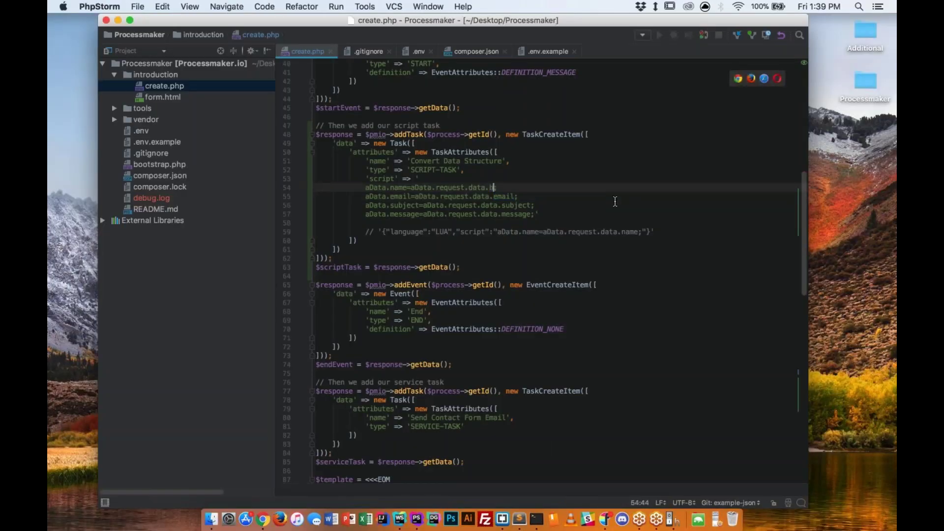
{"action": "type", "text": "ubbles"}
{"action": "key", "text": "alt+shift+Left"}
{"action": "key", "text": "super+c"}
{"action": "key", "text": "ctrl+Left"}
{"action": "key", "text": "super+a"}
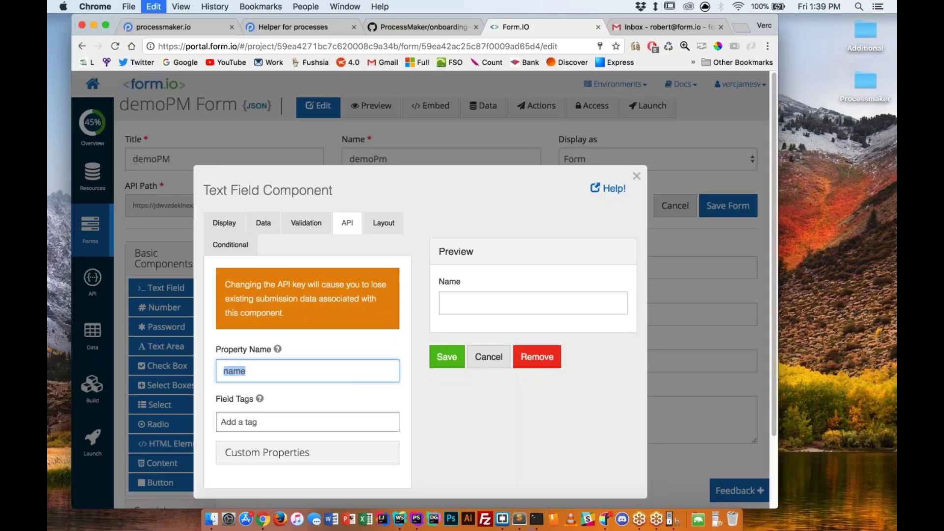
{"action": "key", "text": "super+v"}
{"action": "key", "text": "super+z"}
Copy the email key from the script and save the Name field with property name 'name'.
{"action": "key", "text": "ctrl+Right"}
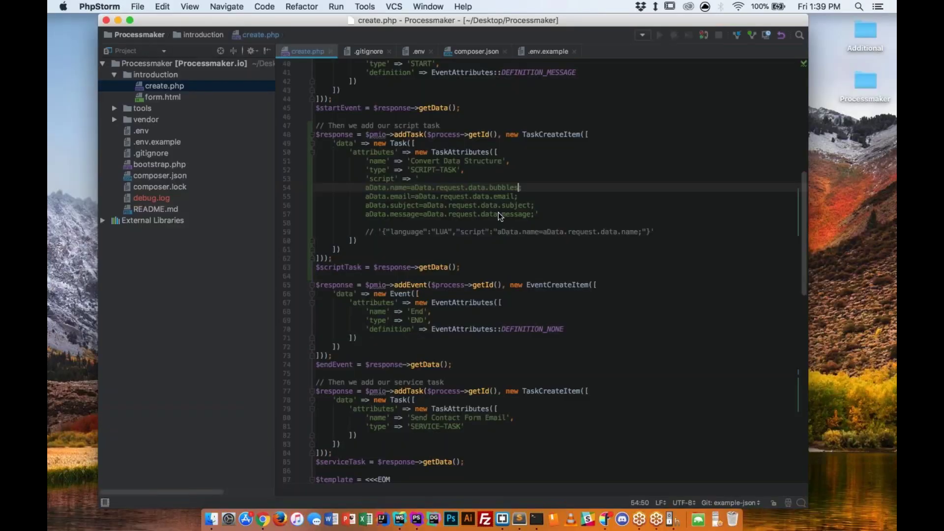
{"action": "double_click", "coordinate": [500, 196]}
{"action": "key", "text": "super+c"}
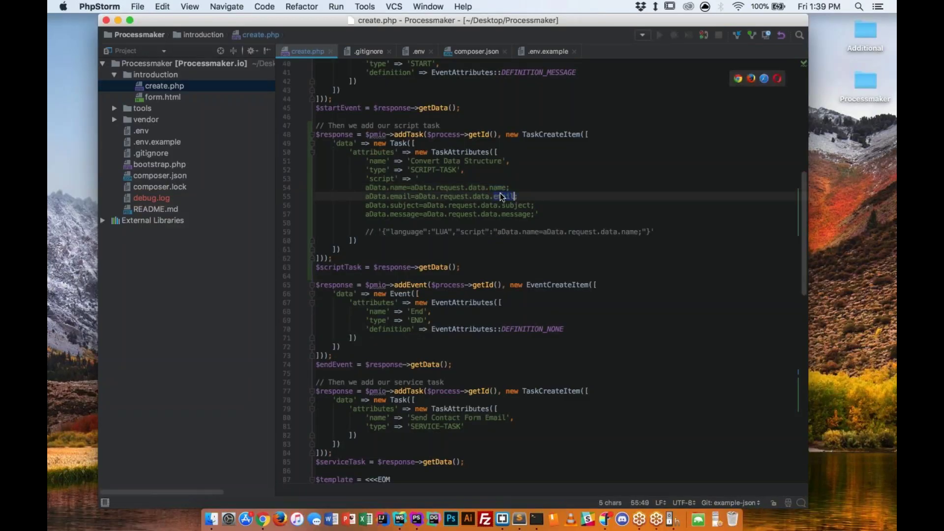
{"action": "key", "text": "ctrl+Left"}
{"action": "left_click", "coordinate": [447, 361]}
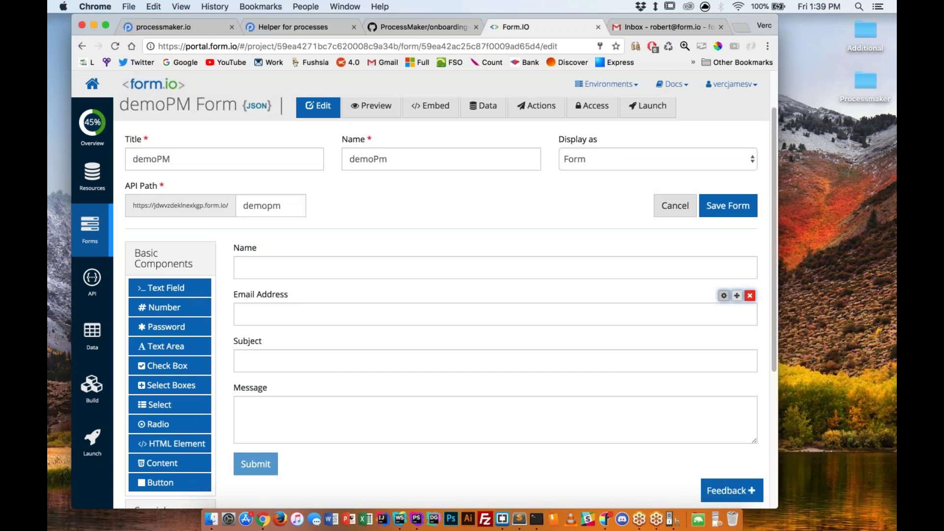
Change the Email Address field's property name from emailAddress to 'email' and save.
{"action": "left_click", "coordinate": [723, 295]}
{"action": "left_click", "coordinate": [306, 223]}
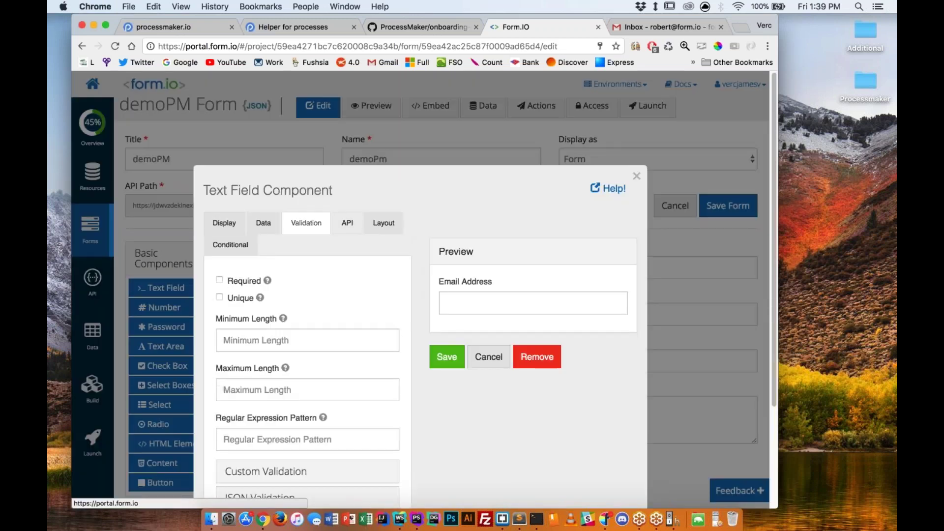
{"action": "left_click", "coordinate": [348, 223]}
{"action": "double_click", "coordinate": [292, 373]}
{"action": "type", "text": "email"}
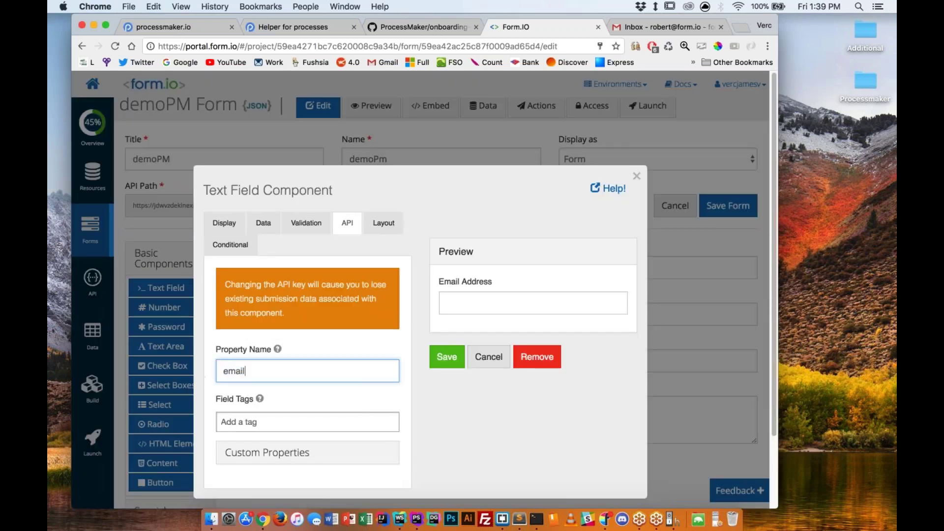
{"action": "key", "text": "ctrl+Right"}
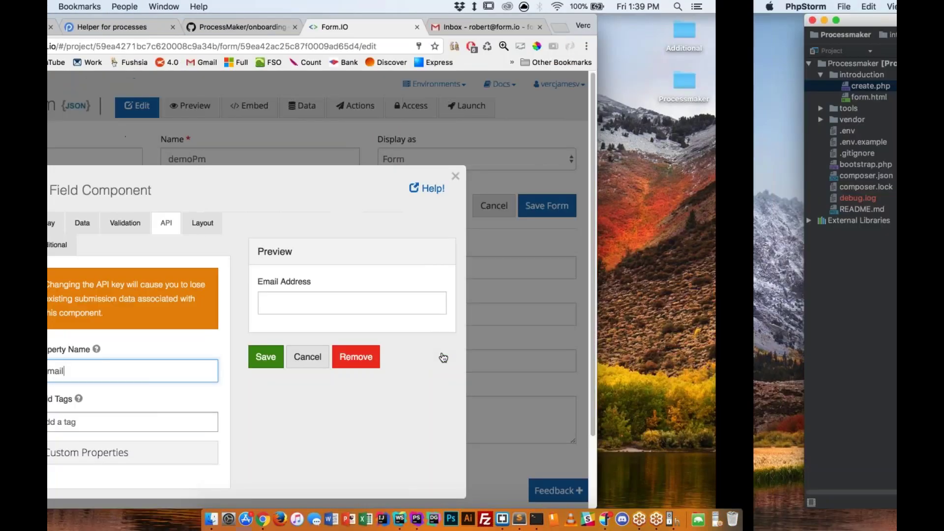
{"action": "key", "text": "ctrl+Left"}
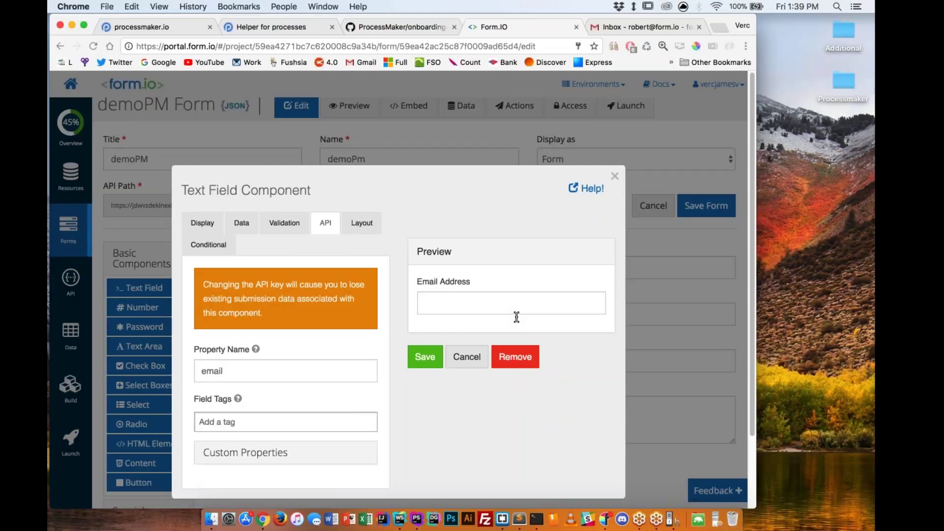
{"action": "left_click", "coordinate": [447, 354]}
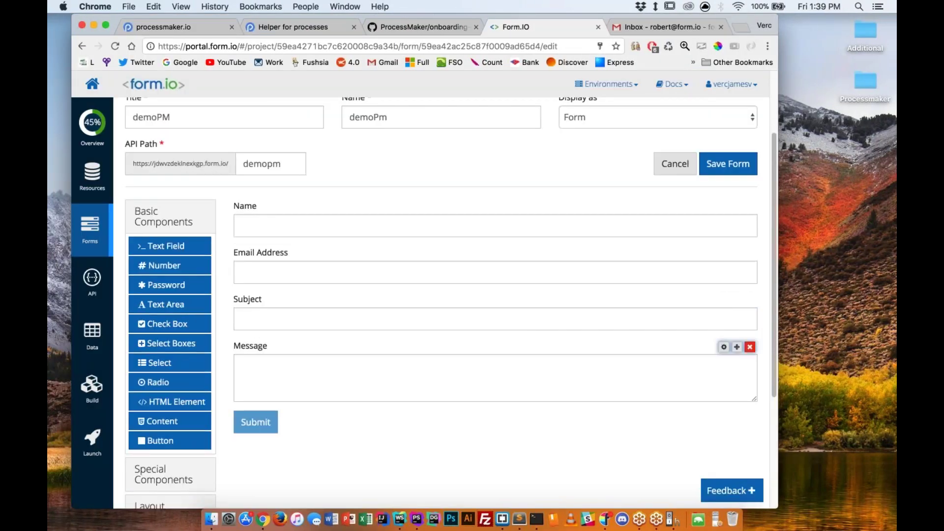
{"action": "scroll", "coordinate": [443, 295], "scroll_direction": "down", "scroll_amount": 2}
{"action": "scroll", "coordinate": [442, 295], "scroll_direction": "up", "scroll_amount": 5}
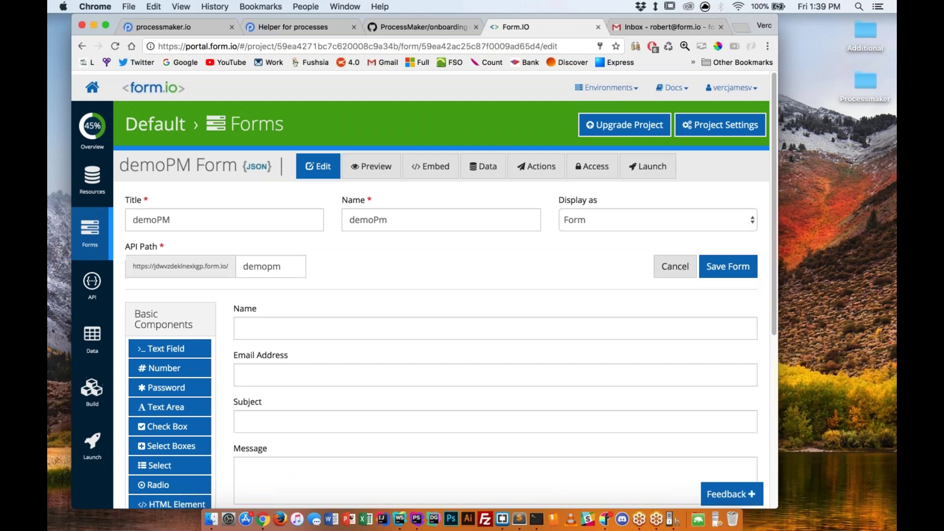
Save the updated demoPM form and open its Actions list.
{"action": "left_click", "coordinate": [725, 266]}
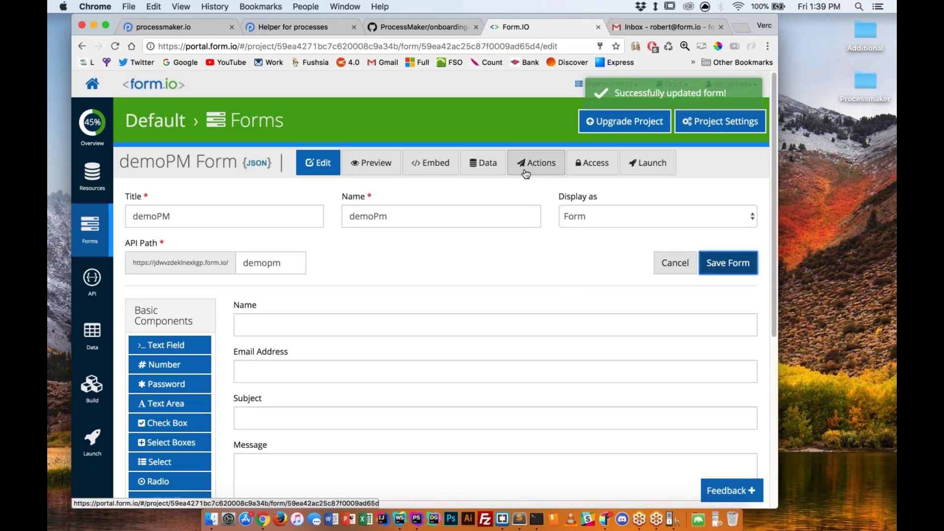
{"action": "left_click", "coordinate": [543, 164]}
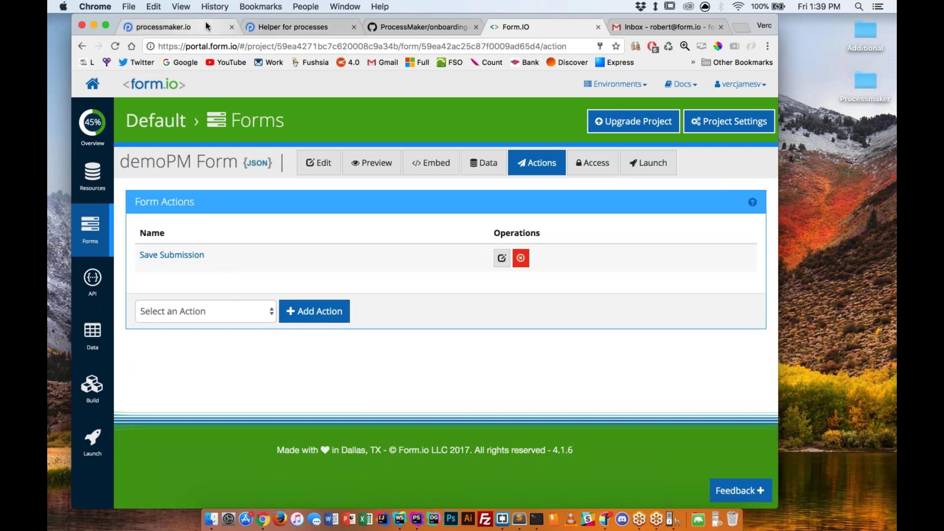
{"action": "left_click", "coordinate": [279, 26]}
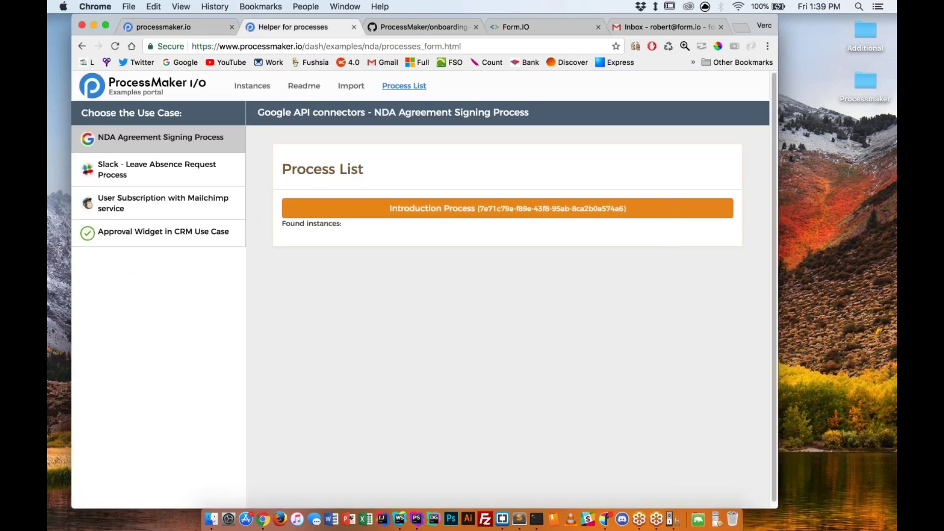
{"action": "key", "text": "super+4"}
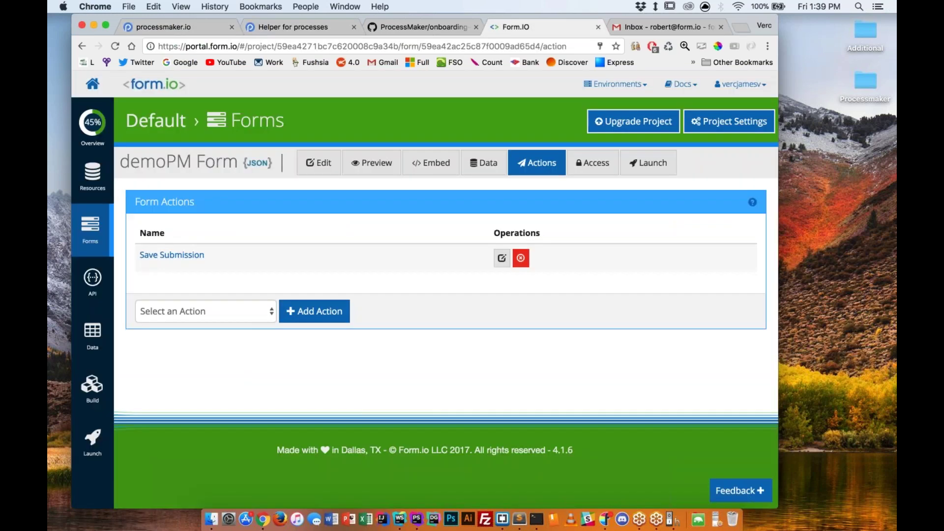
Add a Webhook (Premium) action and clear the autofilled Authorize User and Password.
{"action": "left_click", "coordinate": [222, 318]}
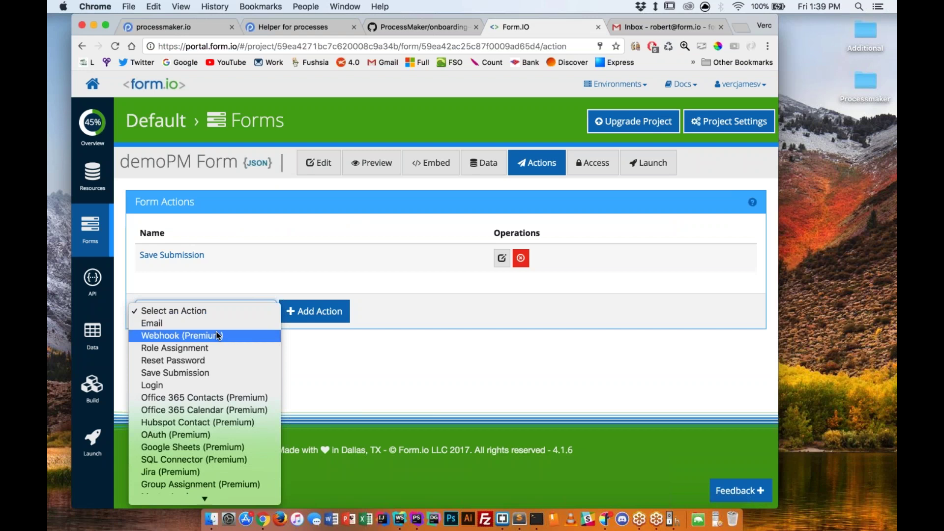
{"action": "left_click", "coordinate": [216, 332]}
{"action": "left_click", "coordinate": [294, 311]}
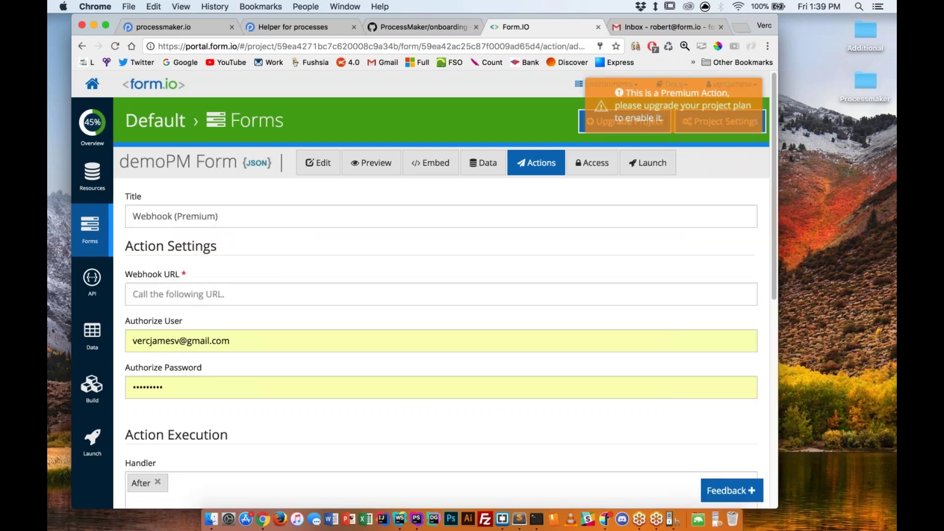
{"action": "left_click", "coordinate": [133, 341]}
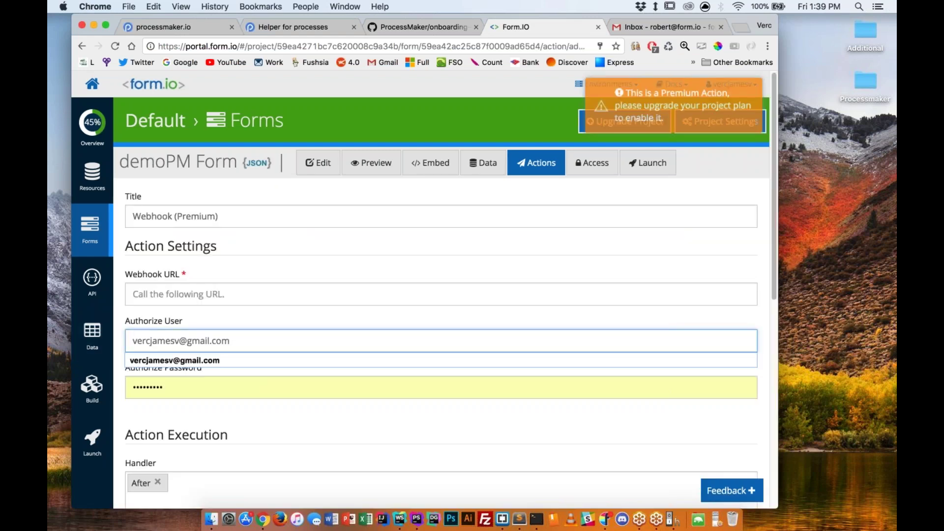
{"action": "left_click", "coordinate": [169, 392]}
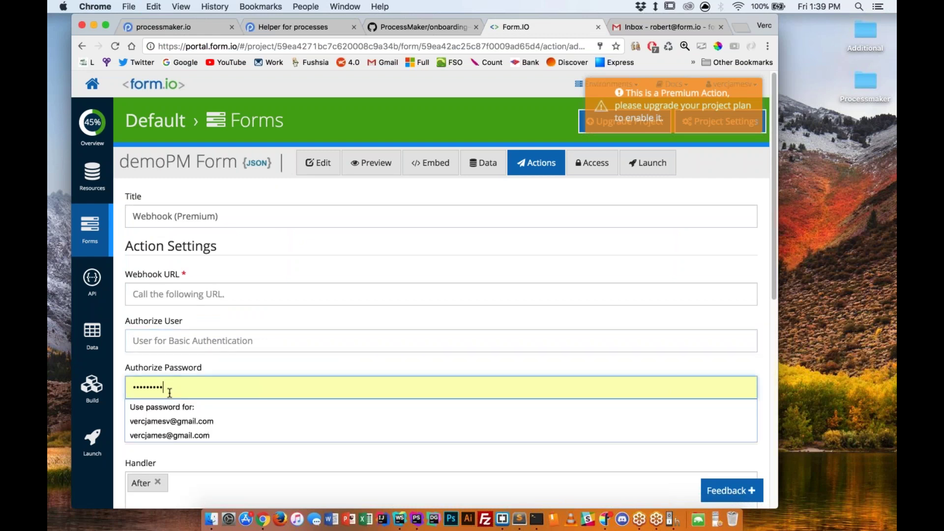
{"action": "left_click", "coordinate": [150, 317]}
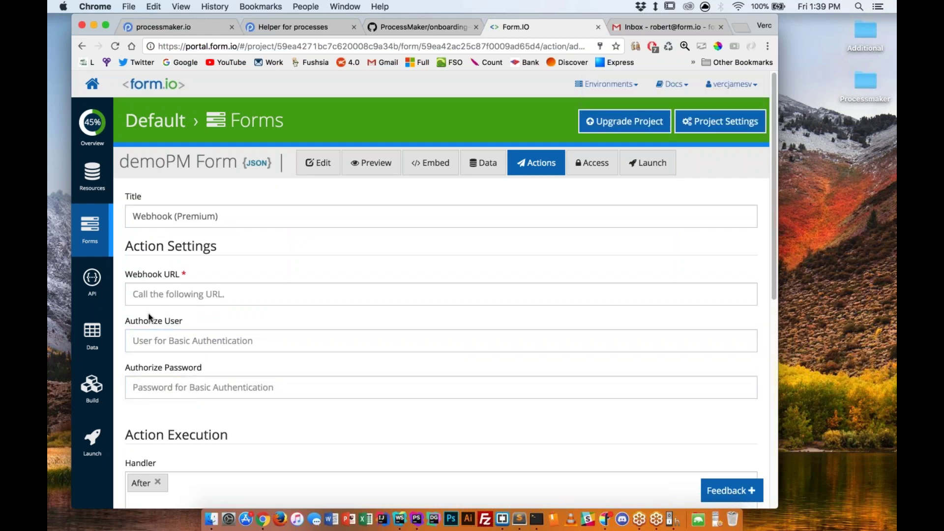
{"action": "left_click", "coordinate": [183, 295]}
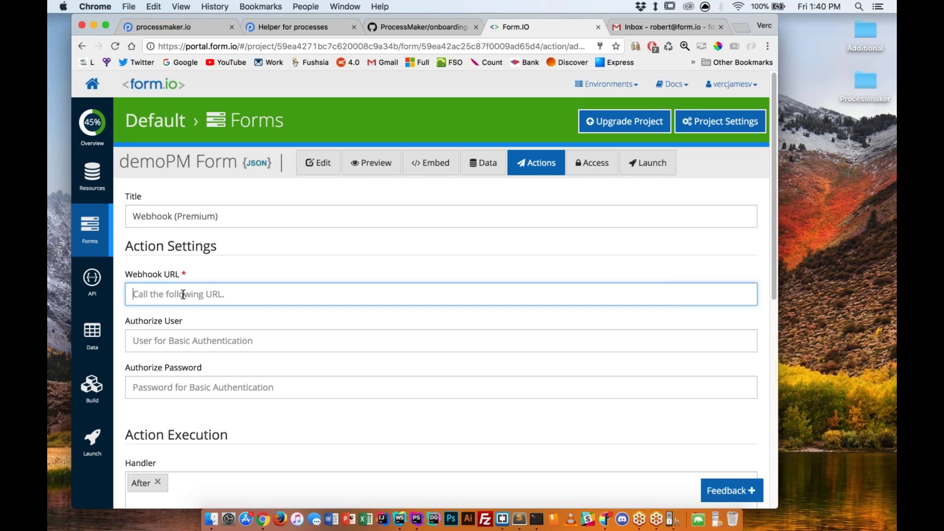
{"action": "key", "text": "ctrl+Right"}
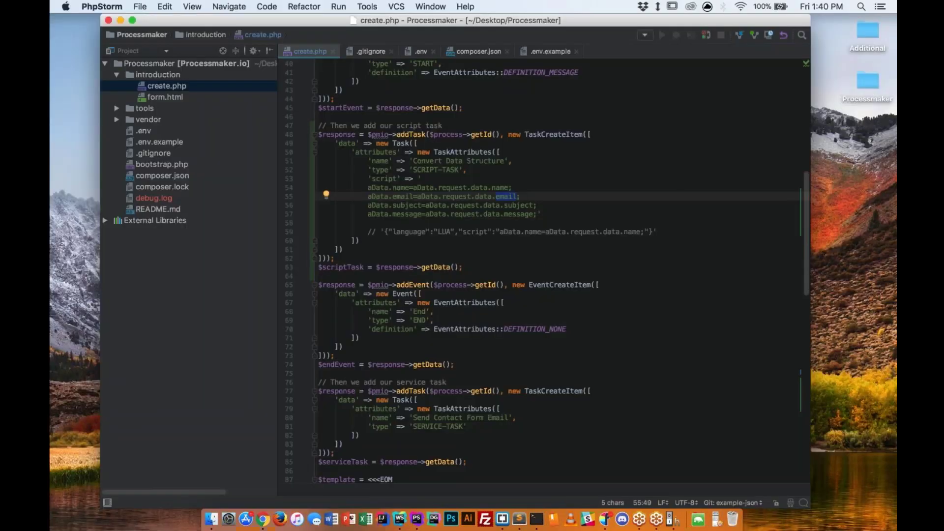
{"action": "key", "text": "ctrl+Right"}
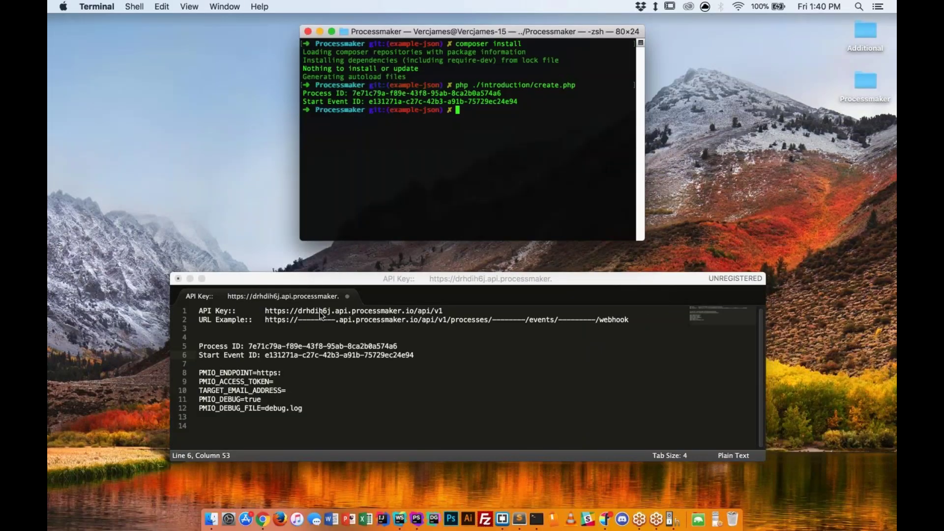
{"action": "left_click_drag", "start_coordinate": [298, 319], "coordinate": [350, 324]}
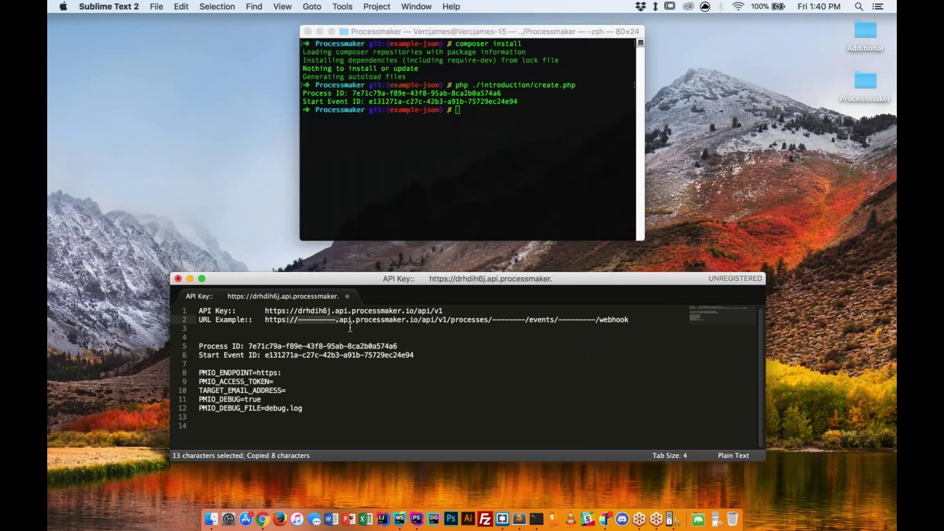
{"action": "key", "text": "super+v"}
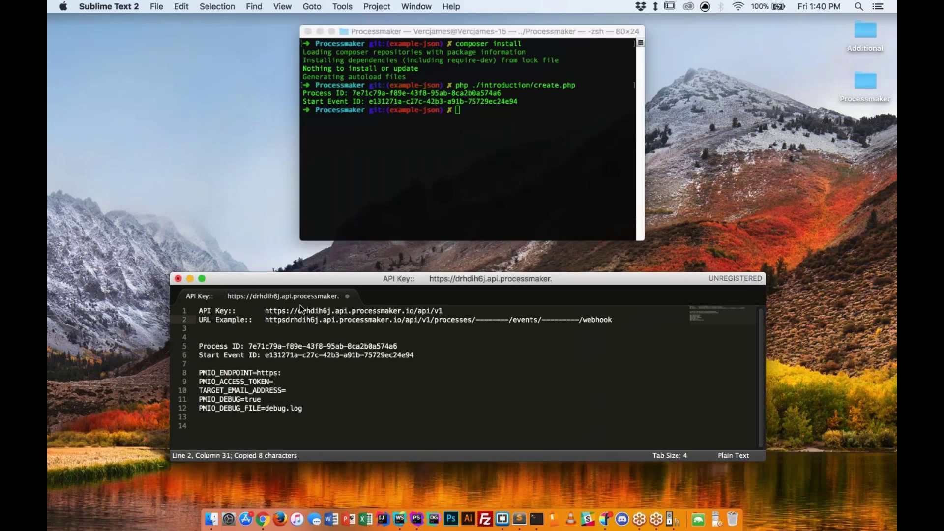
{"action": "key", "text": "Left"}
{"action": "key", "text": "Left"}
{"action": "key", "text": "Left"}
{"action": "key", "text": "Left"}
{"action": "key", "text": "Left"}
{"action": "key", "text": "Left"}
{"action": "key", "text": "Left"}
{"action": "key", "text": "Left"}
{"action": "key", "text": "Left"}
{"action": "key", "text": "Left"}
{"action": "type", "text": "://"}
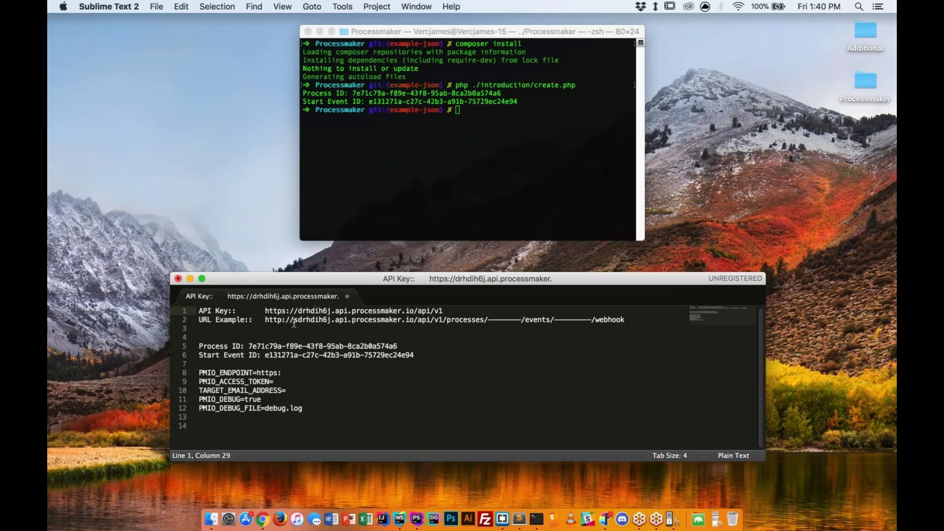
{"action": "key", "text": "Delete"}
{"action": "key", "text": "Left"}
{"action": "key", "text": "Left"}
{"action": "key", "text": "Left"}
{"action": "type", "text": "s"}
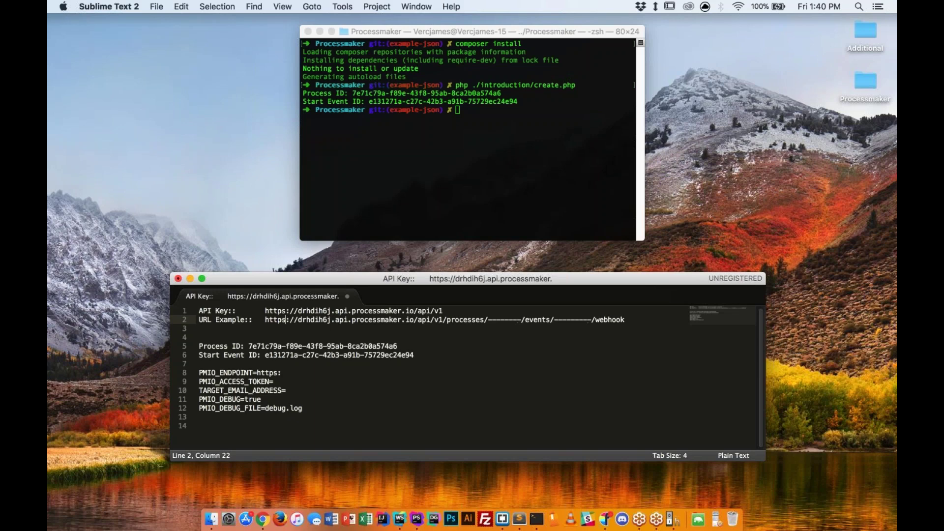
Compare the subdomain in the notes with the instance's API URL in ProcessMaker.
{"action": "double_click", "coordinate": [306, 321]}
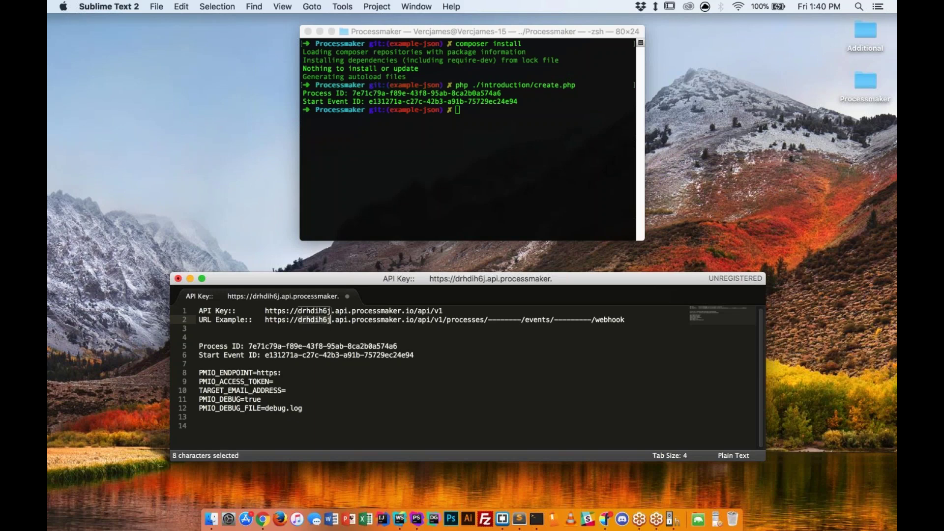
{"action": "key", "text": "ctrl+Left"}
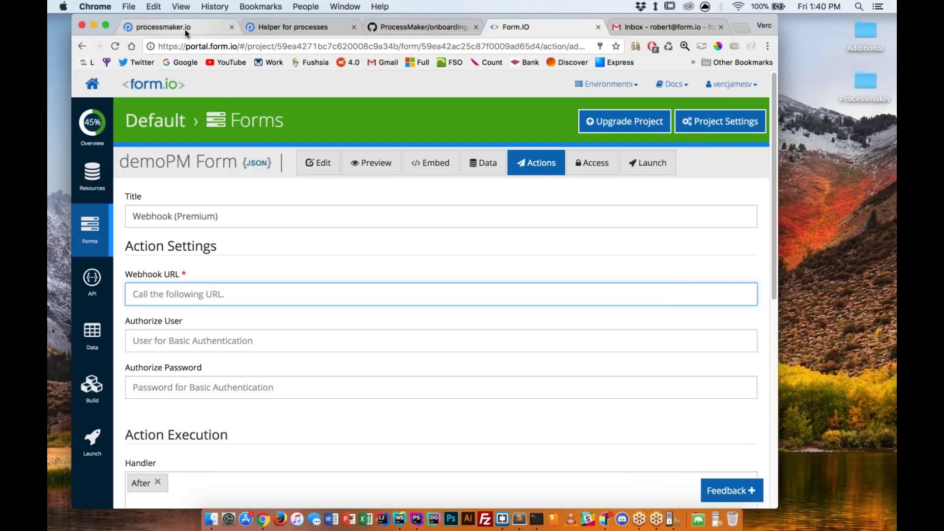
{"action": "left_click", "coordinate": [185, 30]}
{"action": "triple_click", "coordinate": [379, 197]}
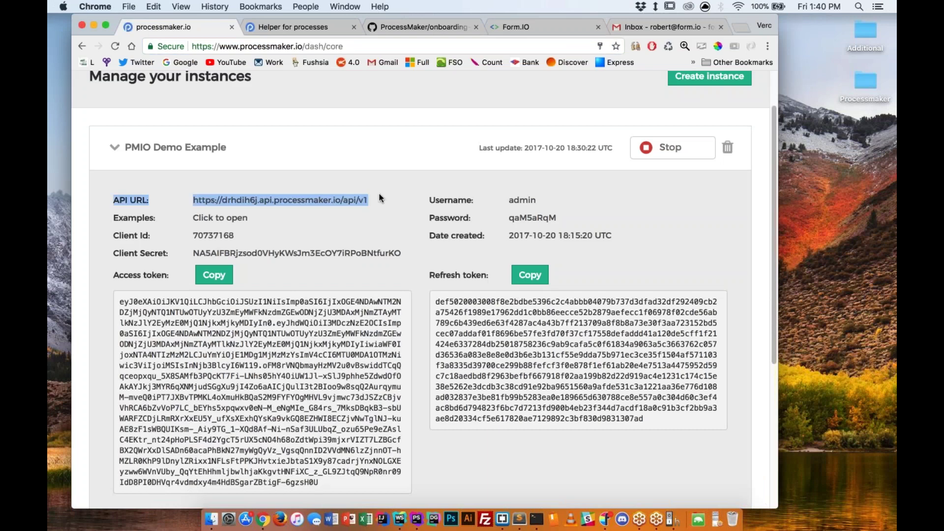
{"action": "key", "text": "ctrl+Right"}
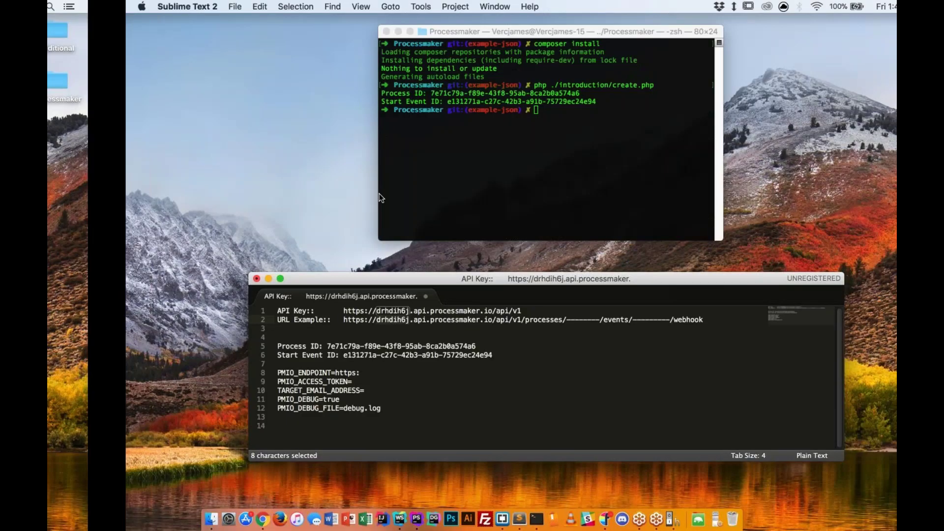
{"action": "key", "text": "ctrl+Left"}
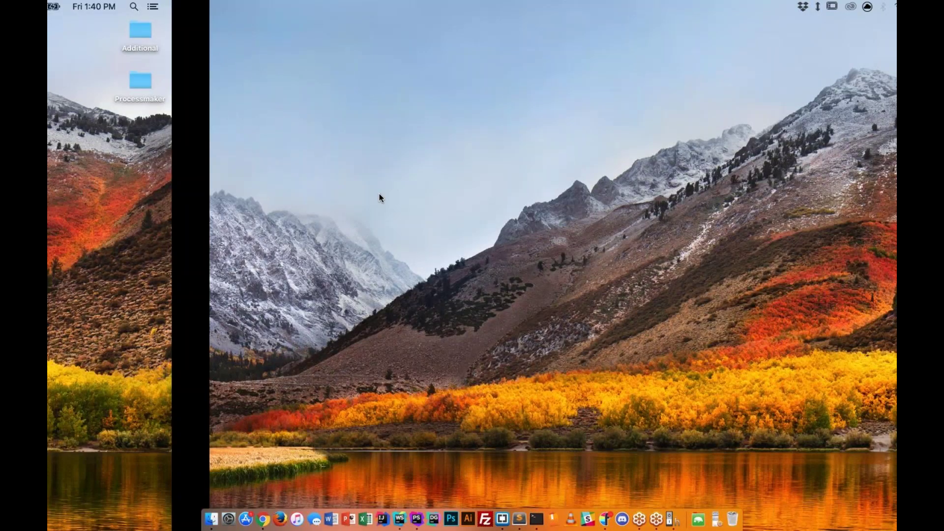
{"action": "key", "text": "ctrl+Right"}
{"action": "key", "text": "ctrl+Left"}
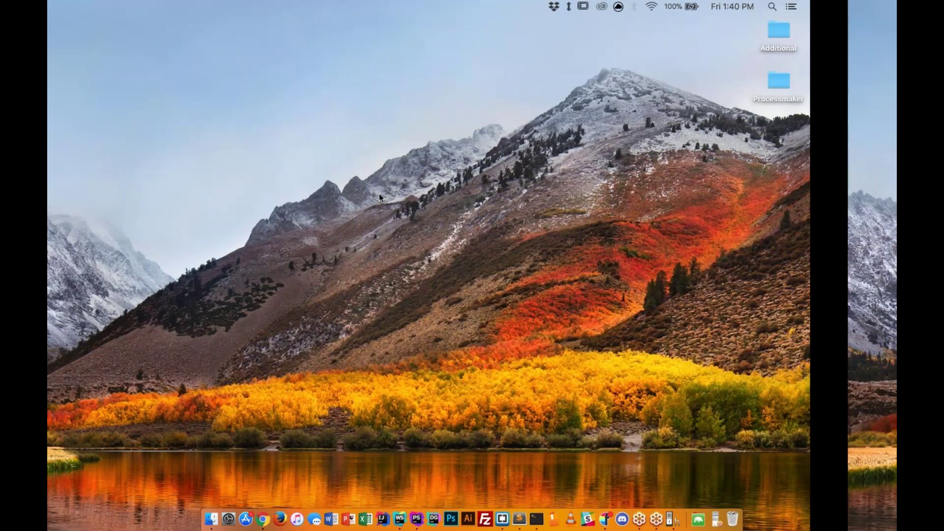
{"action": "key", "text": "ctrl+Right"}
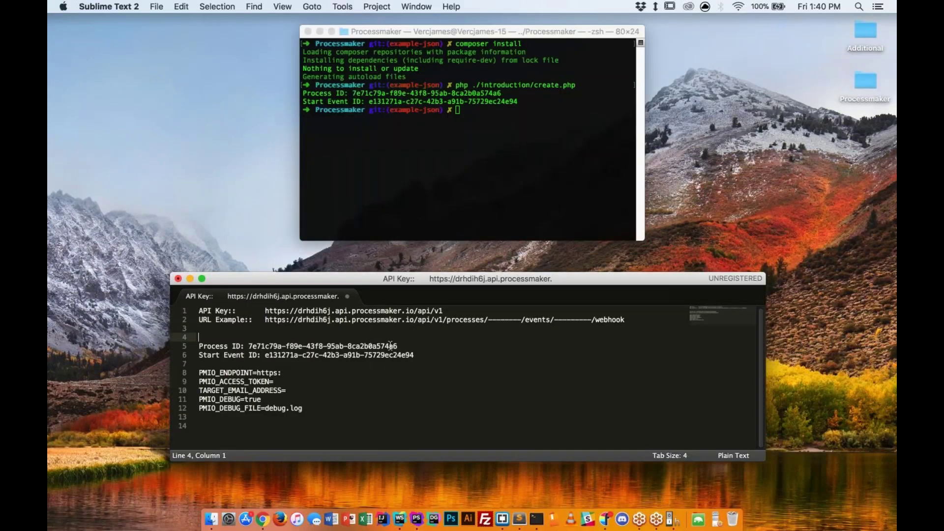
Insert the Process ID into the webhook URL's process placeholder.
{"action": "left_click", "coordinate": [397, 346], "text": "shift"}
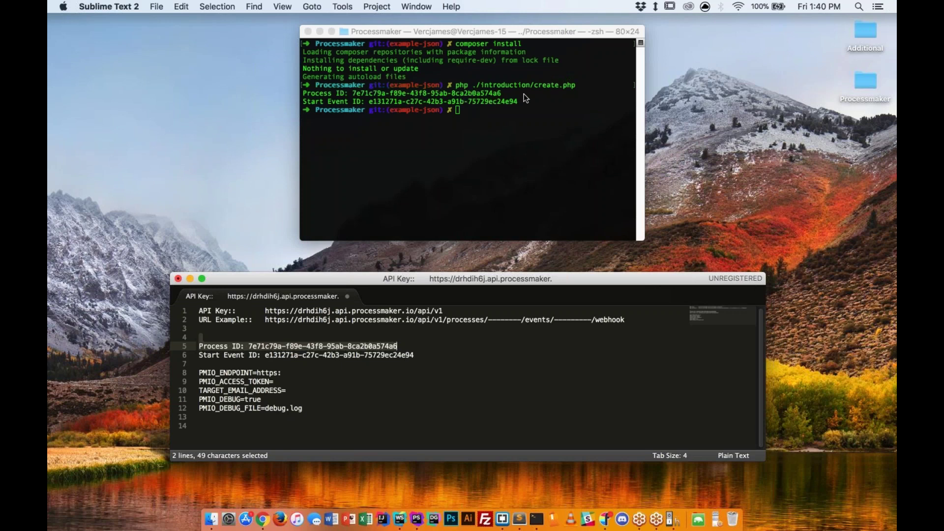
{"action": "left_click", "coordinate": [402, 346]}
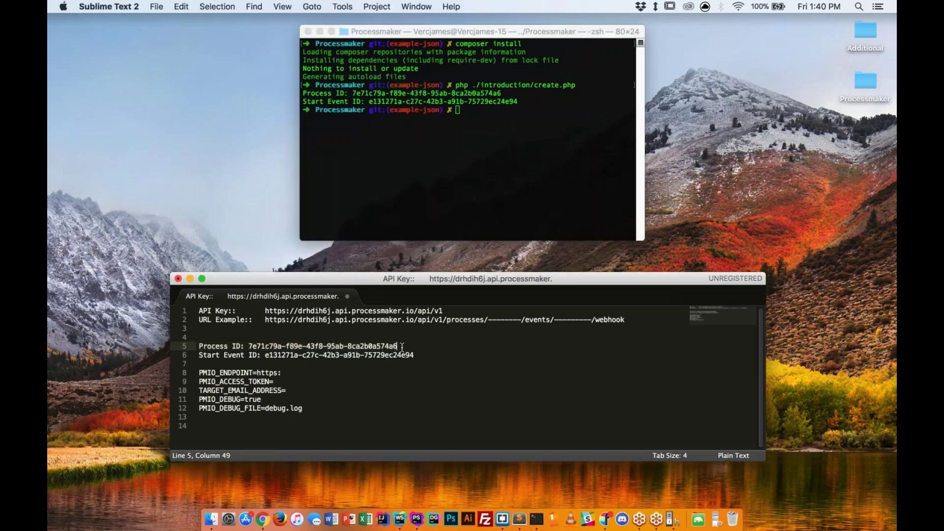
{"action": "left_click_drag", "start_coordinate": [402, 347], "coordinate": [247, 346]}
{"action": "key", "text": "super+c"}
{"action": "double_click", "coordinate": [524, 319]}
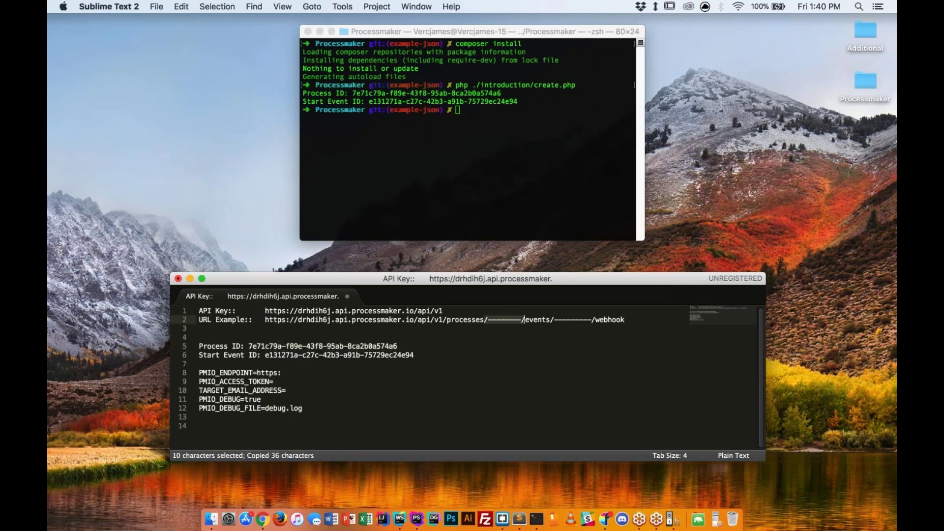
{"action": "key", "text": "super+v"}
{"action": "key", "text": "super+z"}
{"action": "left_click", "coordinate": [521, 320]}
{"action": "key", "text": "BackSpace"}
{"action": "key", "text": "BackSpace"}
{"action": "key", "text": "BackSpace"}
{"action": "key", "text": "BackSpace"}
{"action": "key", "text": "BackSpace"}
{"action": "key", "text": "BackSpace"}
{"action": "key", "text": "BackSpace"}
{"action": "key", "text": "BackSpace"}
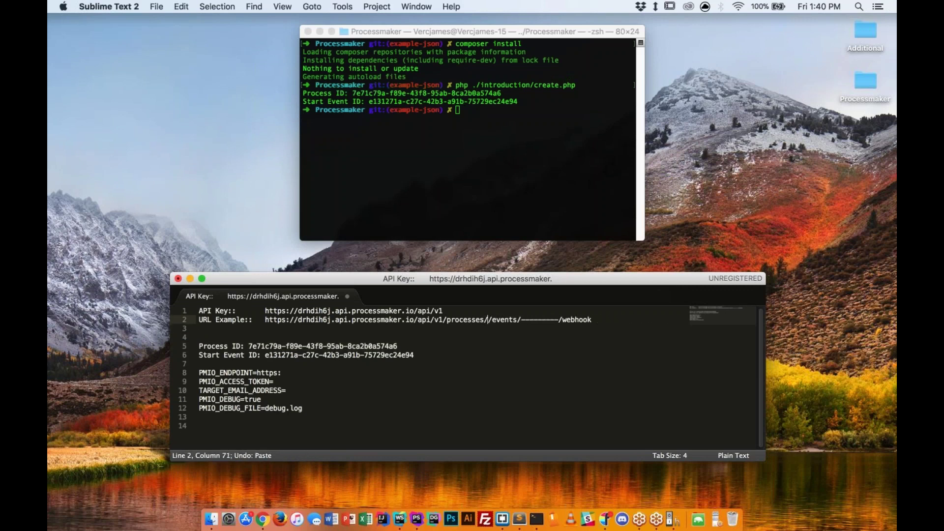
{"action": "key", "text": "super+v"}
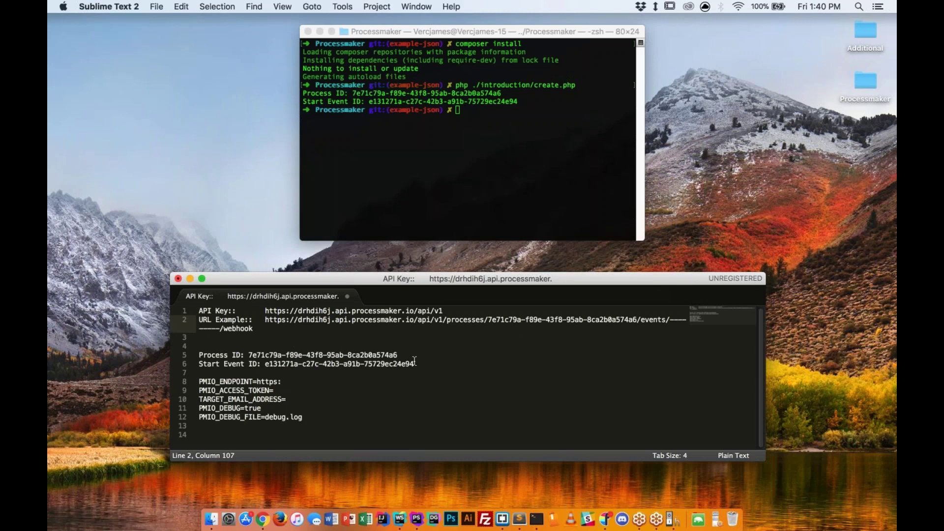
Insert the Start Event ID before /webhook and copy the complete webhook URL.
{"action": "left_click_drag", "start_coordinate": [414, 364], "coordinate": [266, 364]}
{"action": "key", "text": "super+c"}
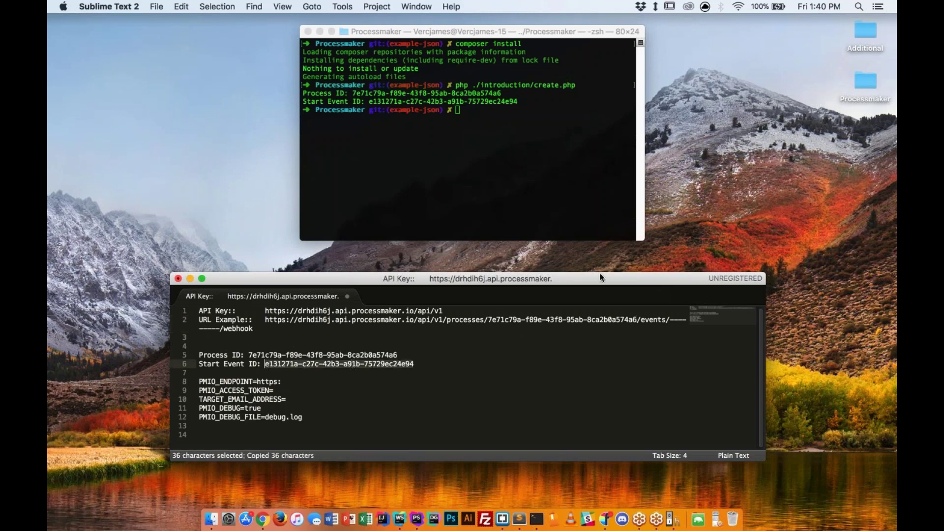
{"action": "left_click_drag", "start_coordinate": [767, 319], "coordinate": [873, 319]}
{"action": "left_click", "coordinate": [707, 321]}
{"action": "left_click_drag", "start_coordinate": [707, 320], "coordinate": [670, 320]}
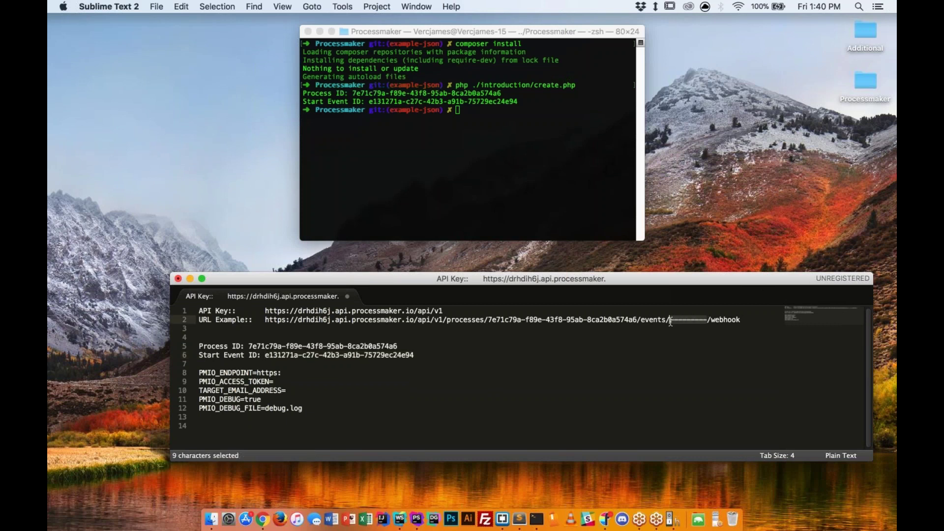
{"action": "key", "text": "super+v"}
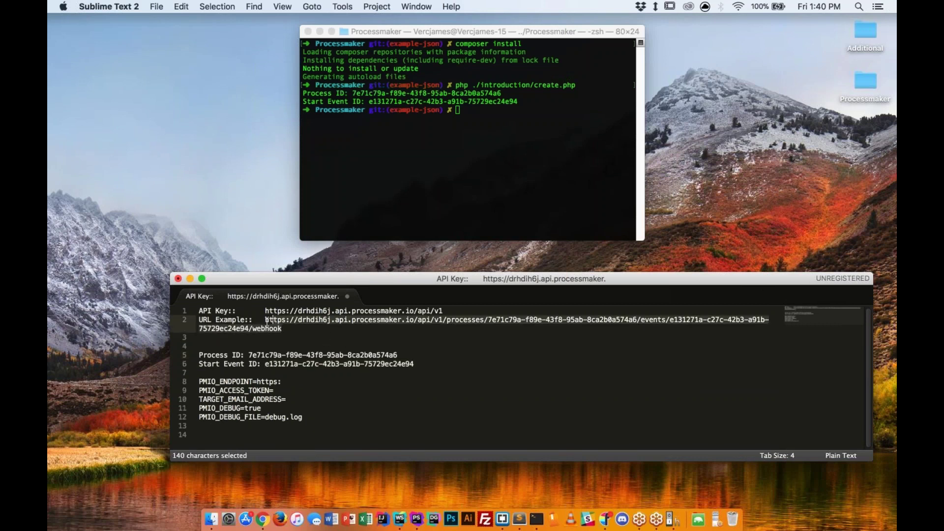
{"action": "left_click_drag", "start_coordinate": [282, 329], "coordinate": [265, 319]}
{"action": "key", "text": "super+c"}
Paste the ProcessMaker event webhook URL into the demoPM Webhook action's URL field and save the action.
{"action": "key", "text": "ctrl+Left"}
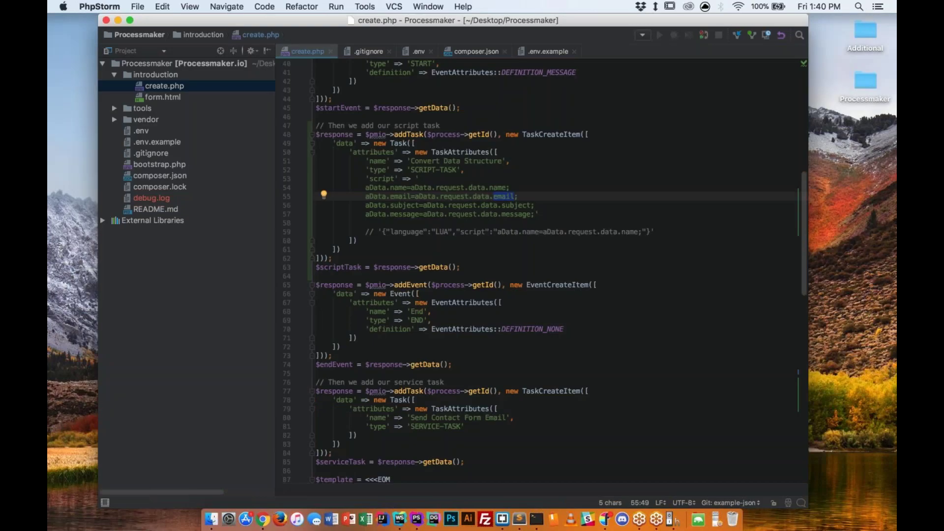
{"action": "key", "text": "ctrl+Right"}
{"action": "key", "text": "super+4"}
{"action": "key", "text": "super+v"}
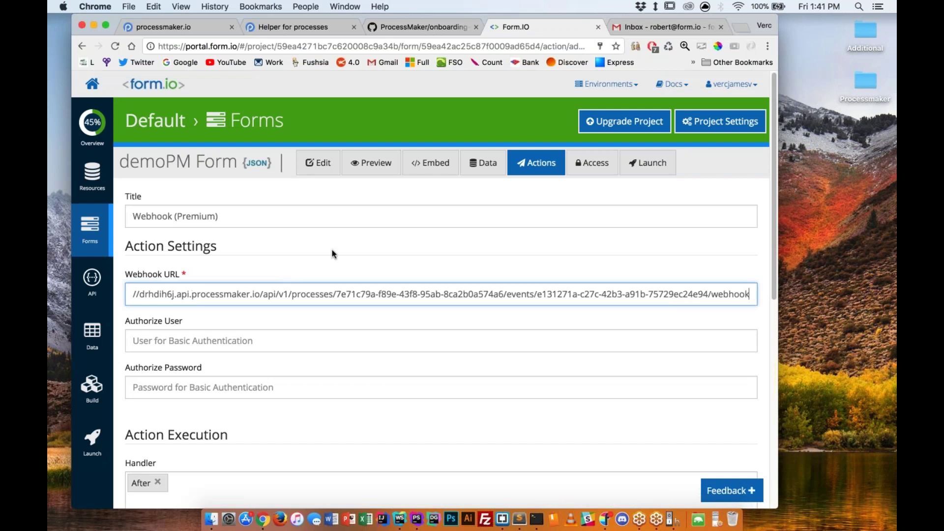
{"action": "key", "text": "super+Left"}
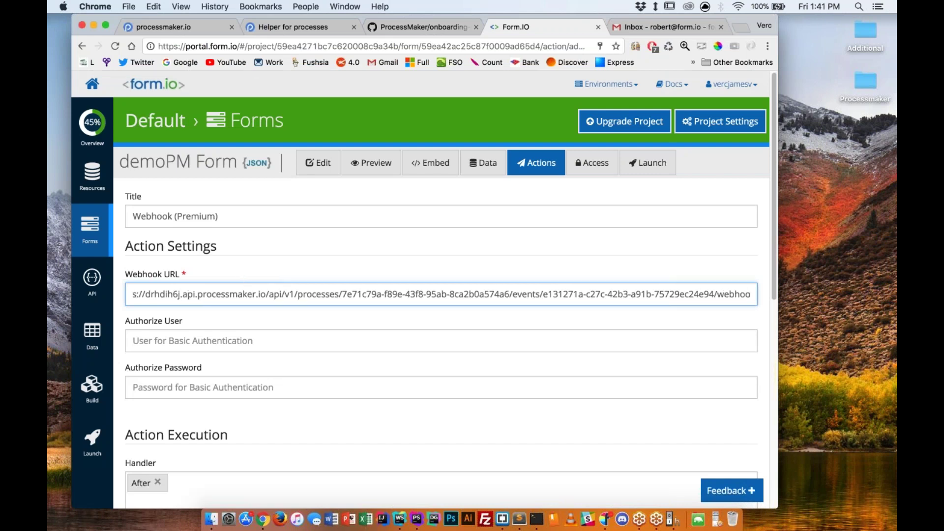
{"action": "scroll", "coordinate": [643, 333], "scroll_direction": "down", "scroll_amount": 3}
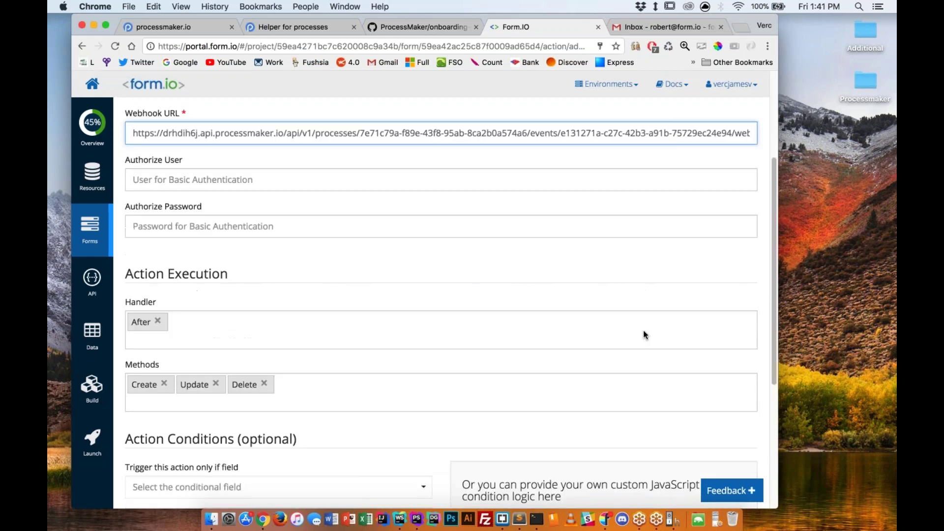
{"action": "scroll", "coordinate": [643, 333], "scroll_direction": "down", "scroll_amount": 4}
{"action": "left_click", "coordinate": [154, 460]}
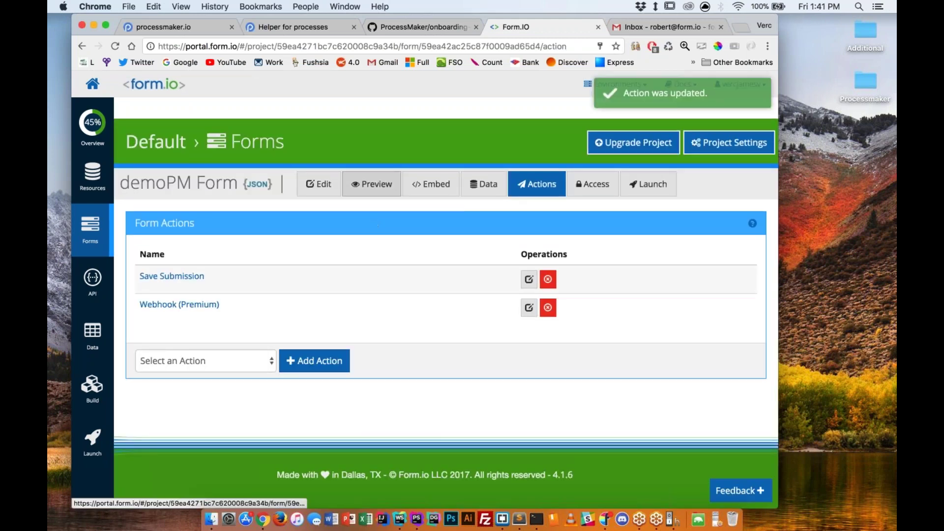
Preview the demoPM form and enter the tester's name and e-mail address.
{"action": "left_click", "coordinate": [372, 184]}
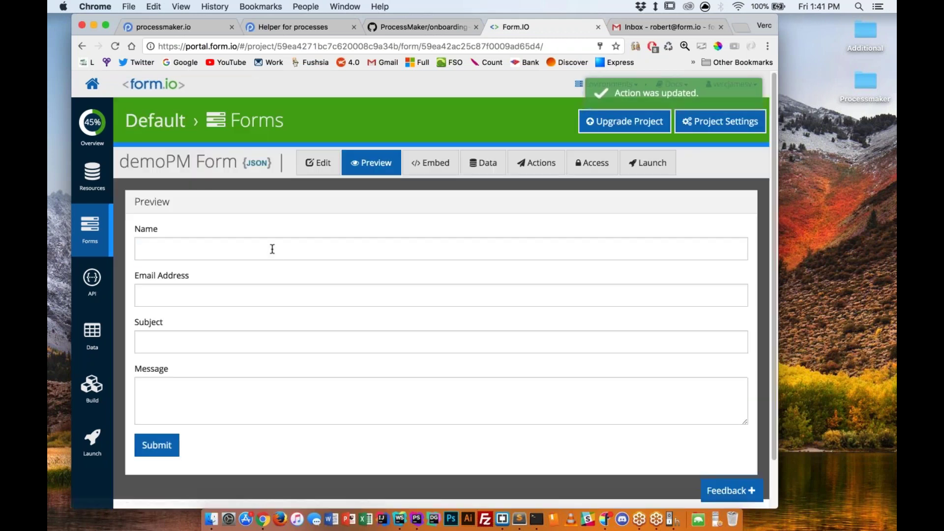
{"action": "left_click", "coordinate": [272, 248]}
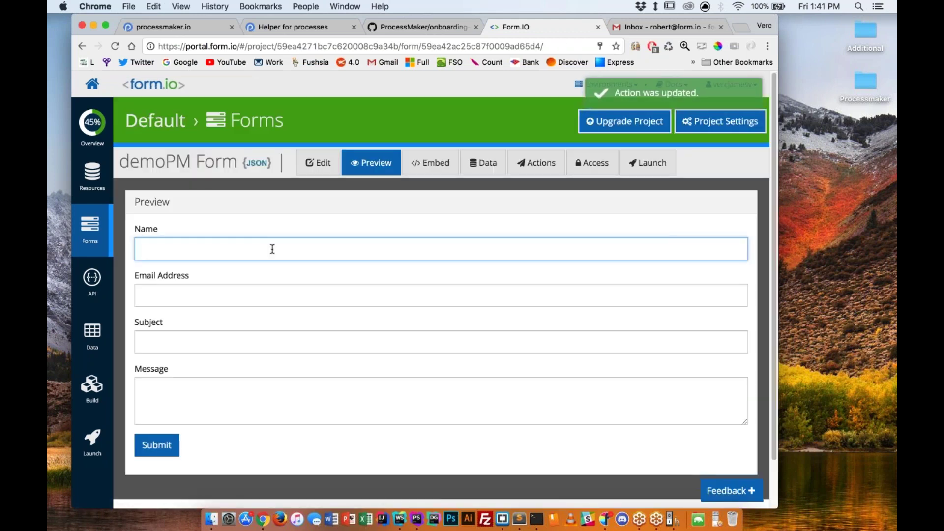
{"action": "type", "text": "ROber"}
{"action": "key", "text": "BackSpace"}
{"action": "key", "text": "BackSpace"}
{"action": "key", "text": "BackSpace"}
{"action": "key", "text": "BackSpace"}
{"action": "key", "text": "BackSpace"}
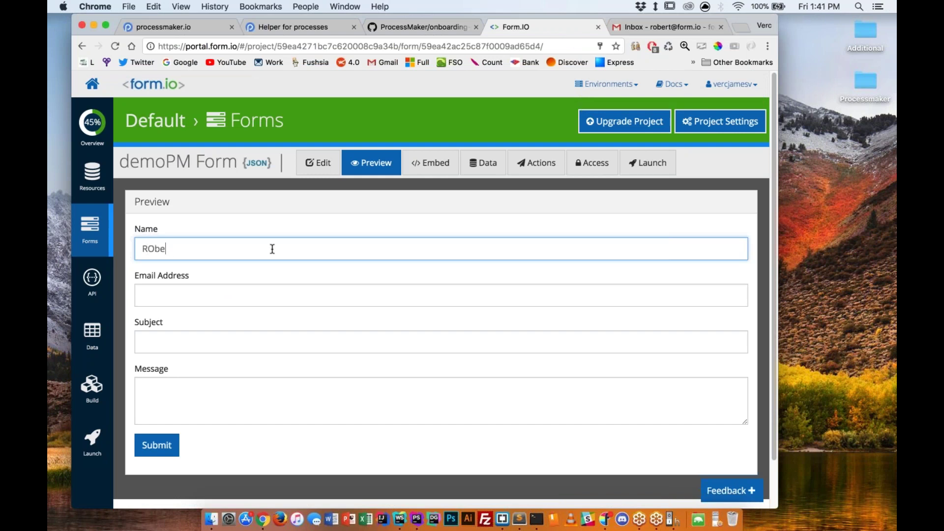
{"action": "type", "text": "Robert"}
{"action": "key", "text": "Tab"}
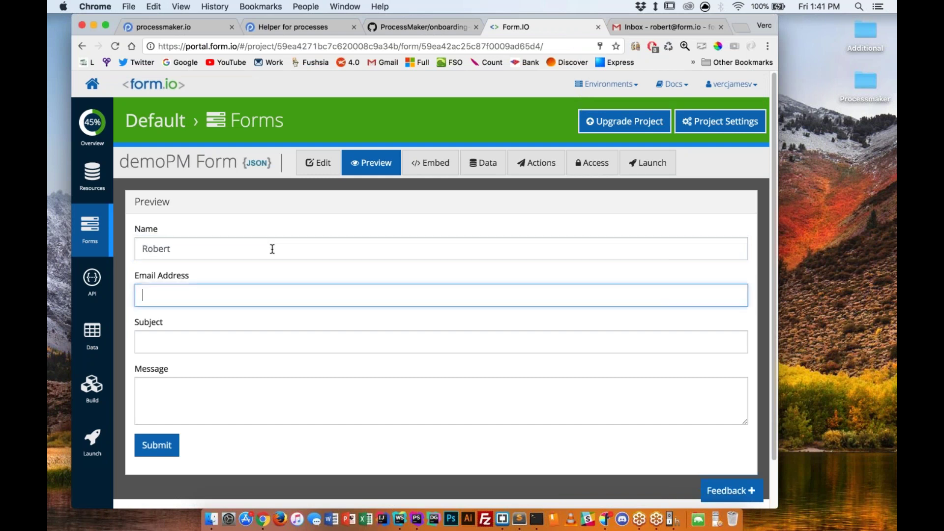
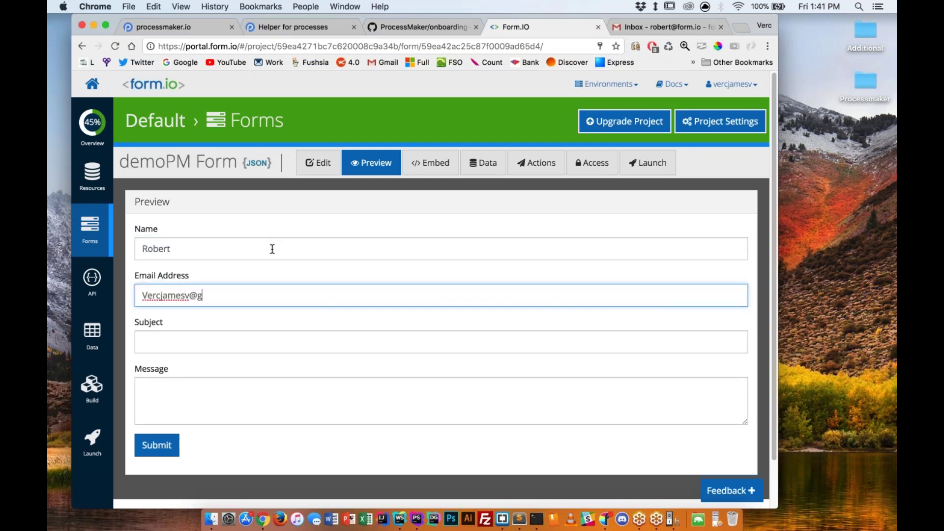
Enter subject 'Hello!' and message 'World', submit, and view the form's submission data.
{"action": "key", "text": "Tab"}
{"action": "type", "text": "Hello!"}
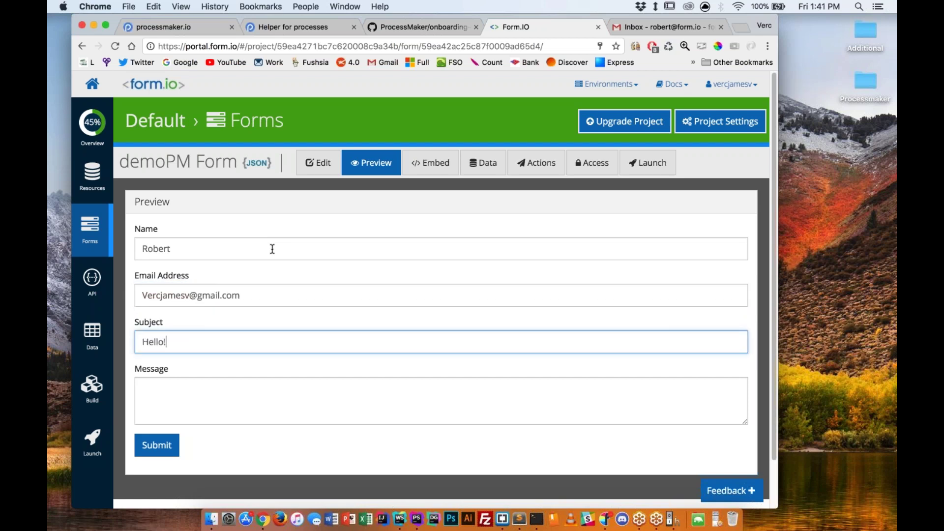
{"action": "key", "text": "Tab"}
{"action": "type", "text": "World"}
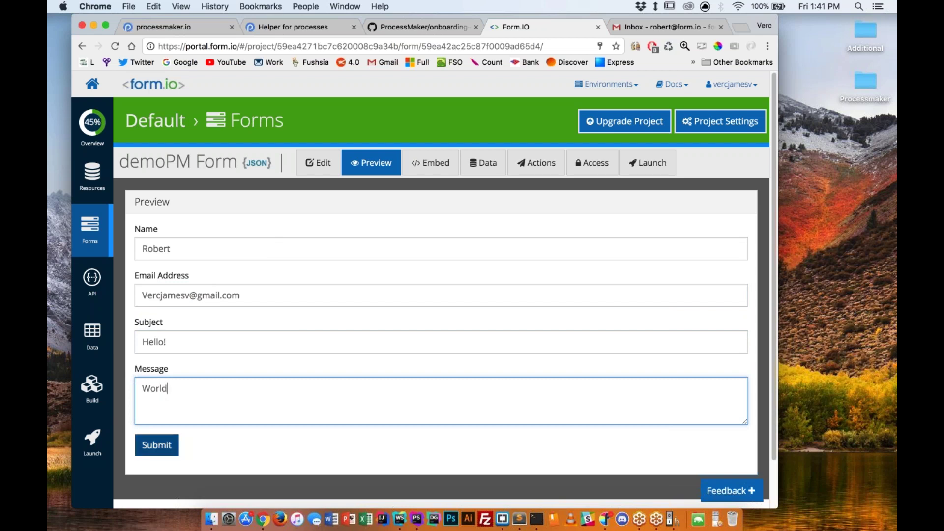
{"action": "left_click", "coordinate": [153, 451]}
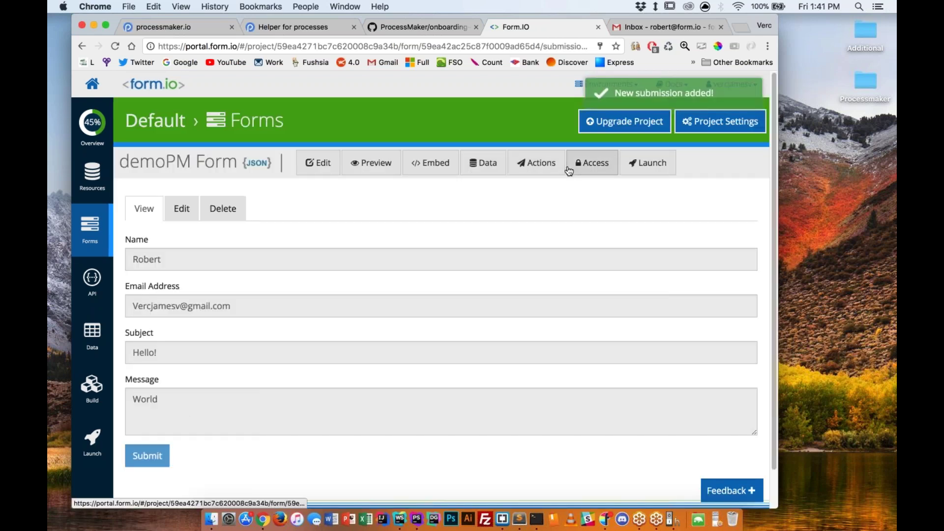
{"action": "left_click", "coordinate": [543, 166]}
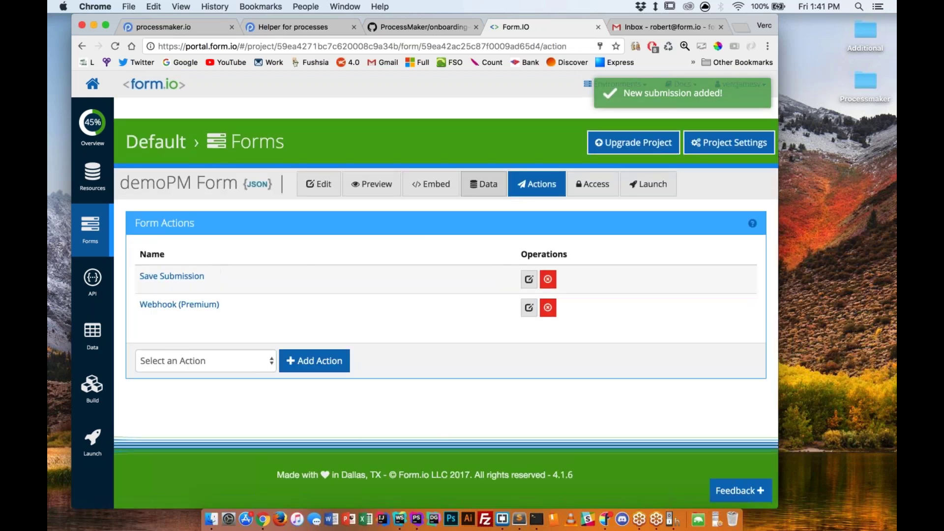
{"action": "left_click", "coordinate": [478, 167]}
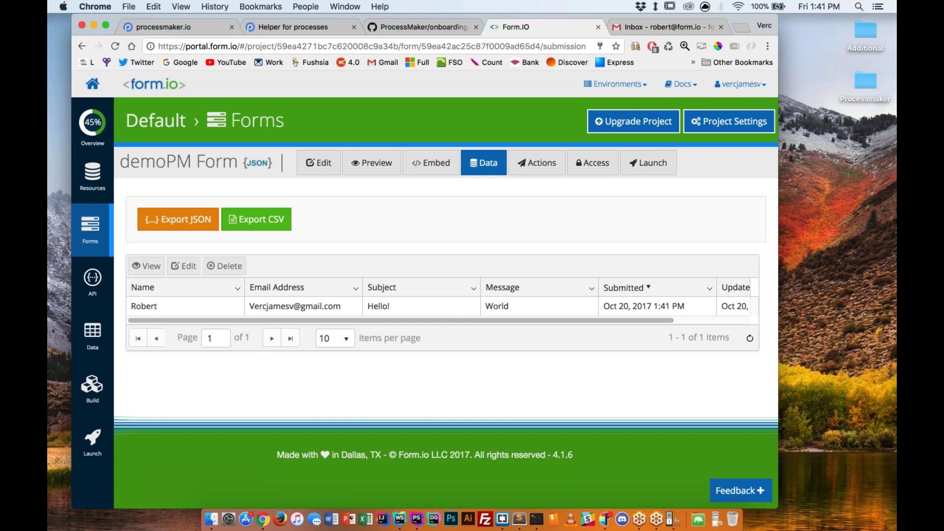
Reload the ProcessMaker process list and check the Introduction Process's new COMPLETED instance.
{"action": "left_click", "coordinate": [276, 26]}
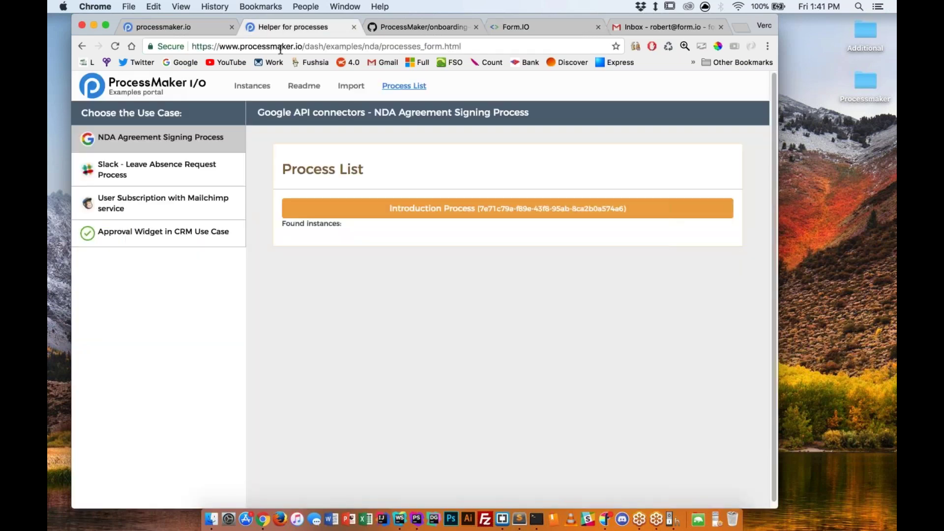
{"action": "key", "text": "Return"}
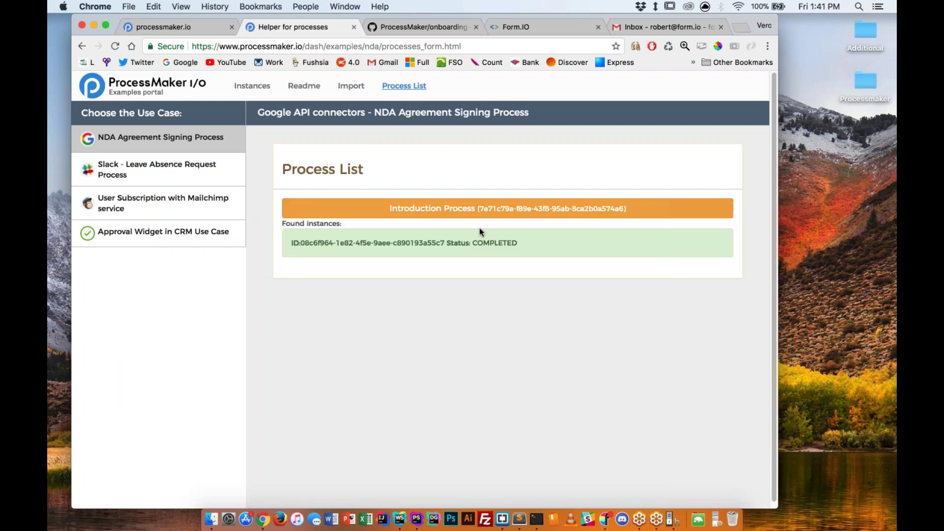
{"action": "triple_click", "coordinate": [525, 244]}
{"action": "left_click", "coordinate": [524, 244]}
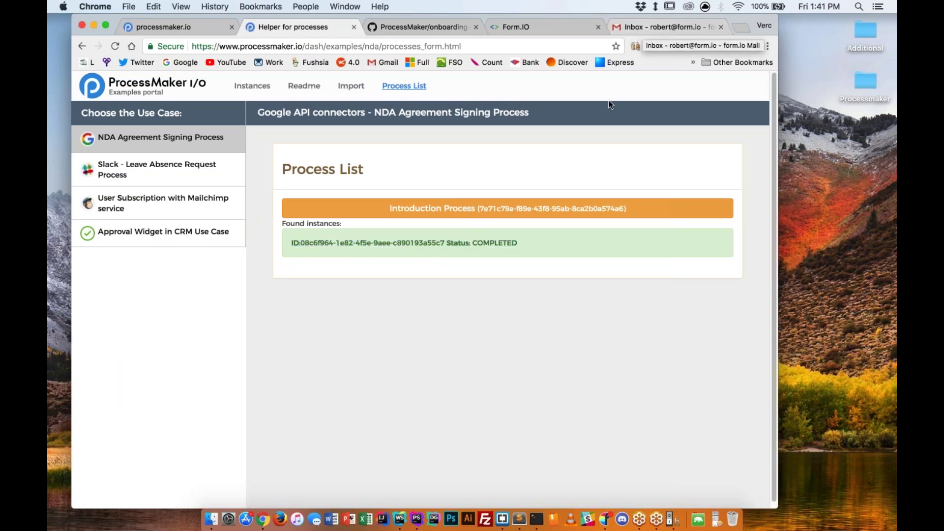
Check the target e-mail address in the .env file, then bring up the Gmail inbox.
{"action": "key", "text": "ctrl+Right"}
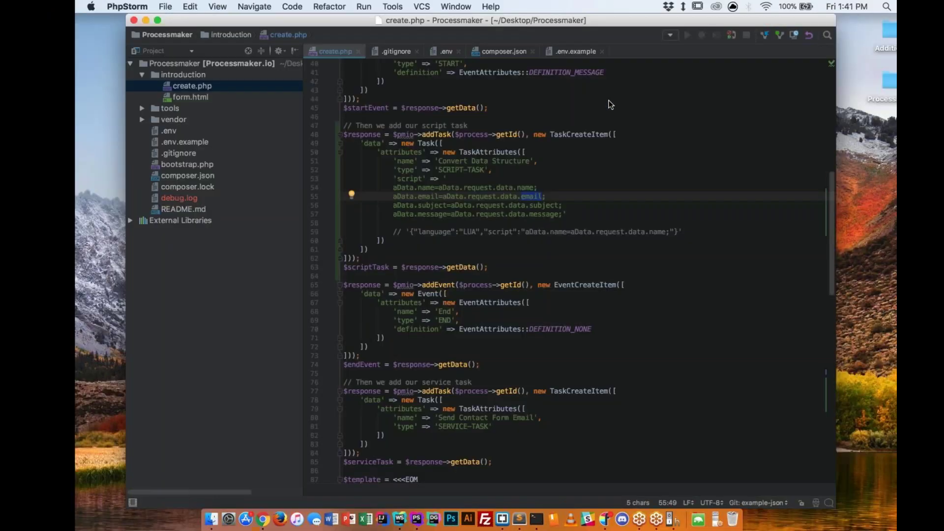
{"action": "left_click", "coordinate": [418, 51]}
{"action": "left_click_drag", "start_coordinate": [394, 80], "coordinate": [489, 82]}
{"action": "key", "text": "ctrl+Left"}
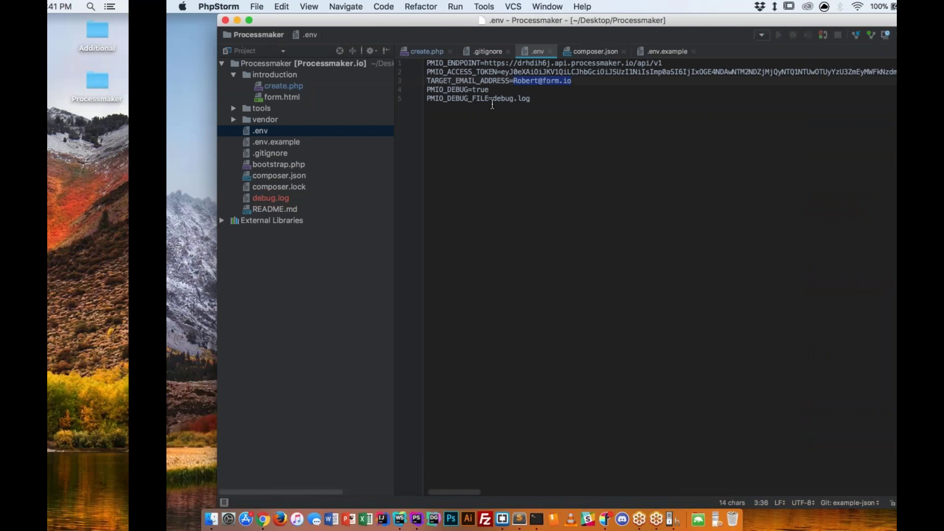
{"action": "key", "text": "super+5"}
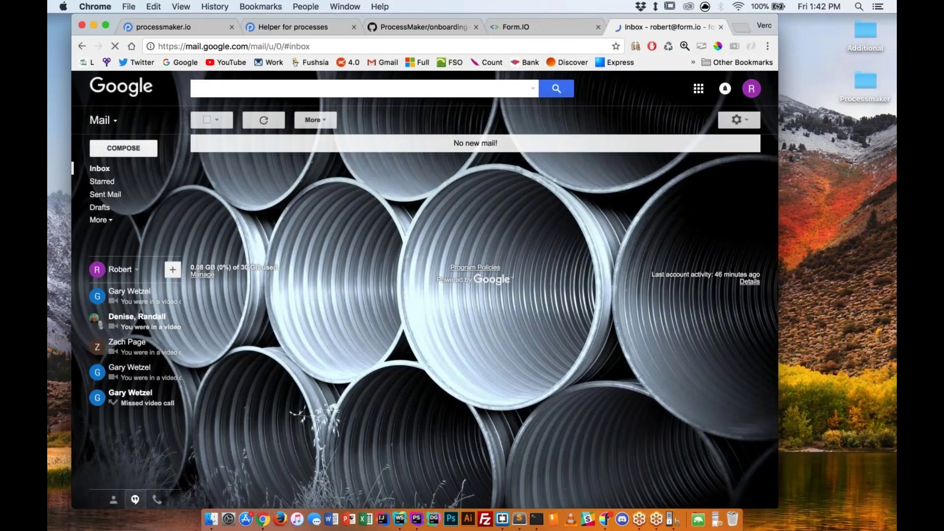
Reload Gmail and open the Contact Form Submission e-mail showing subject Hello! and message World.
{"action": "key", "text": "super+r"}
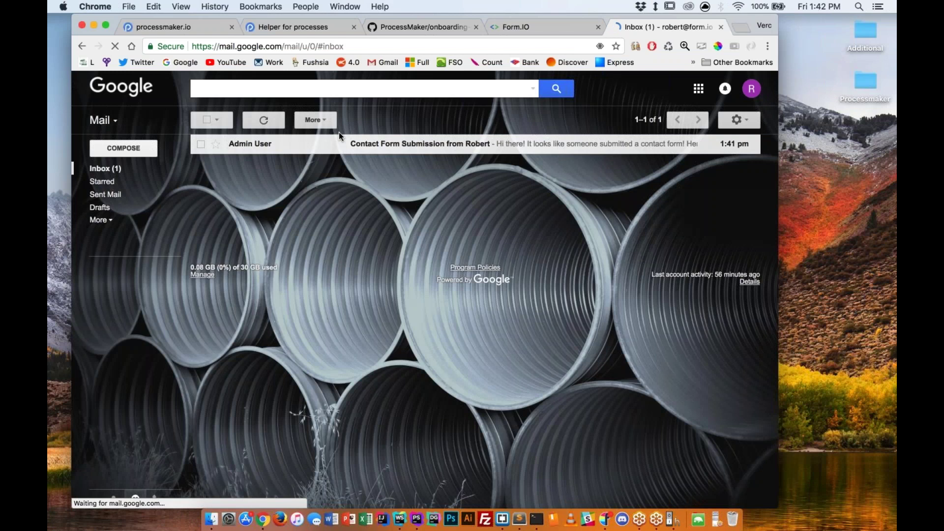
{"action": "left_click", "coordinate": [338, 143]}
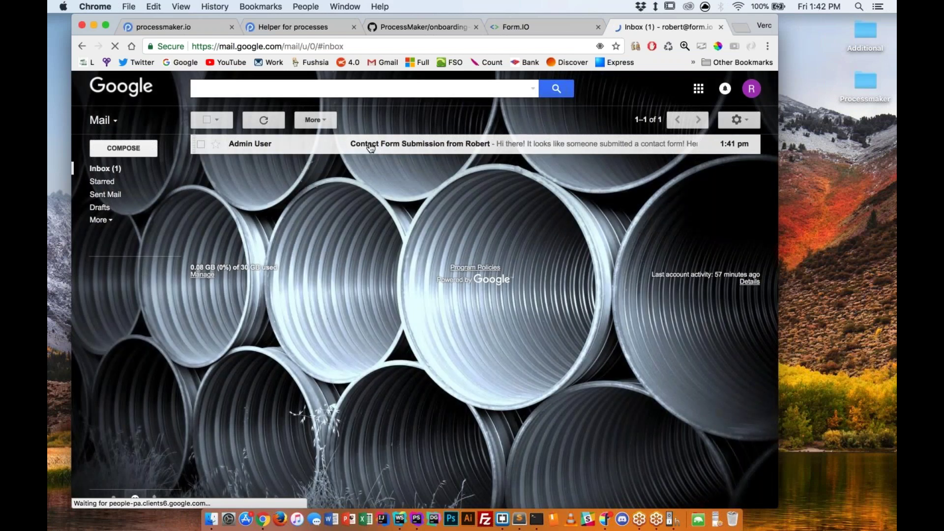
{"action": "left_click_drag", "start_coordinate": [226, 217], "coordinate": [303, 244]}
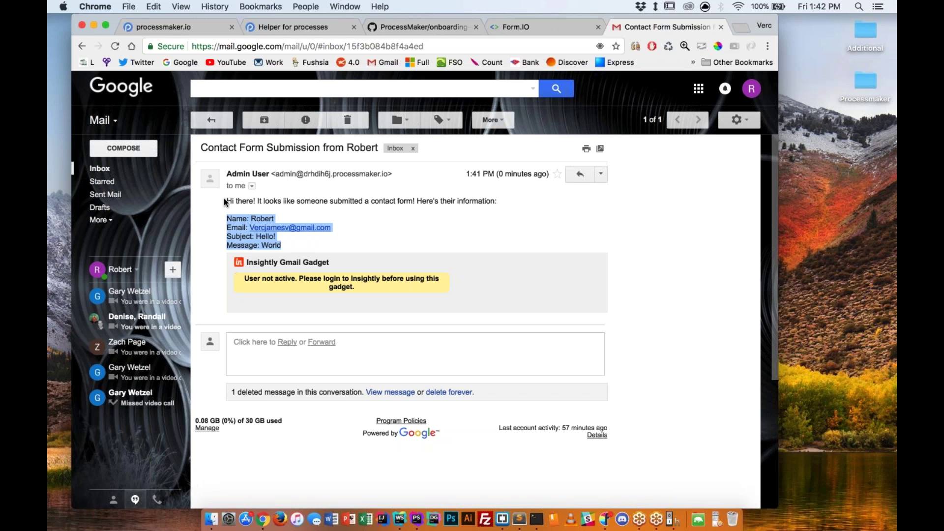
{"action": "left_click", "coordinate": [315, 320]}
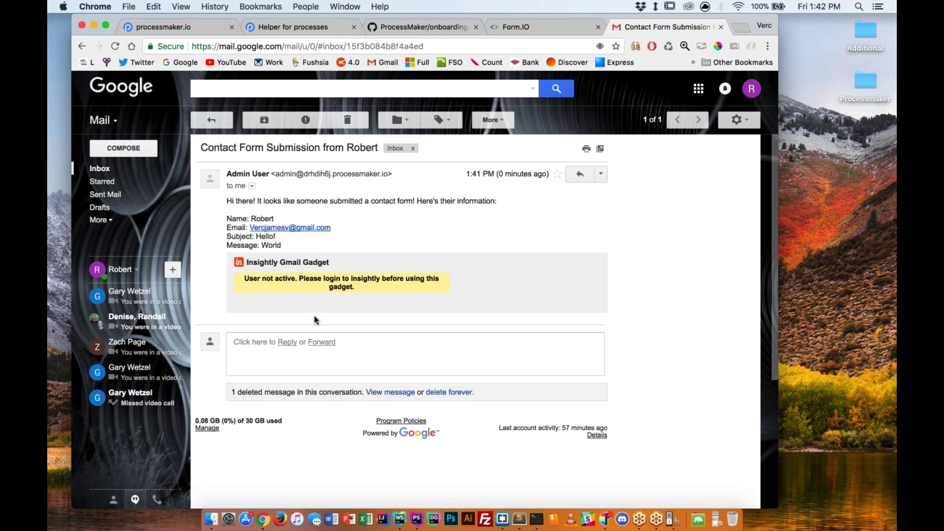